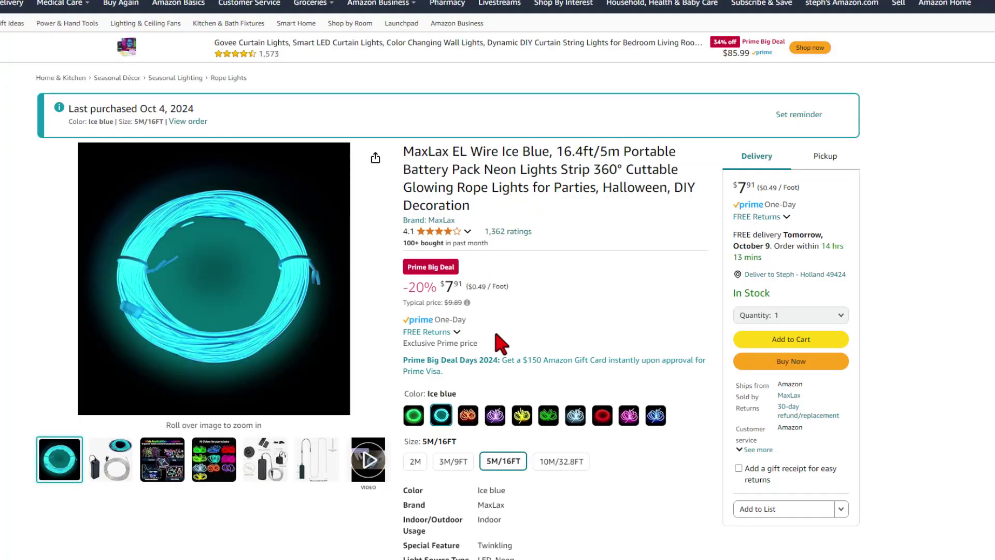
Select the 2M length of the ice-blue MaxLax EL wire and browse its product photos.
{"action": "left_click", "coordinate": [416, 463]}
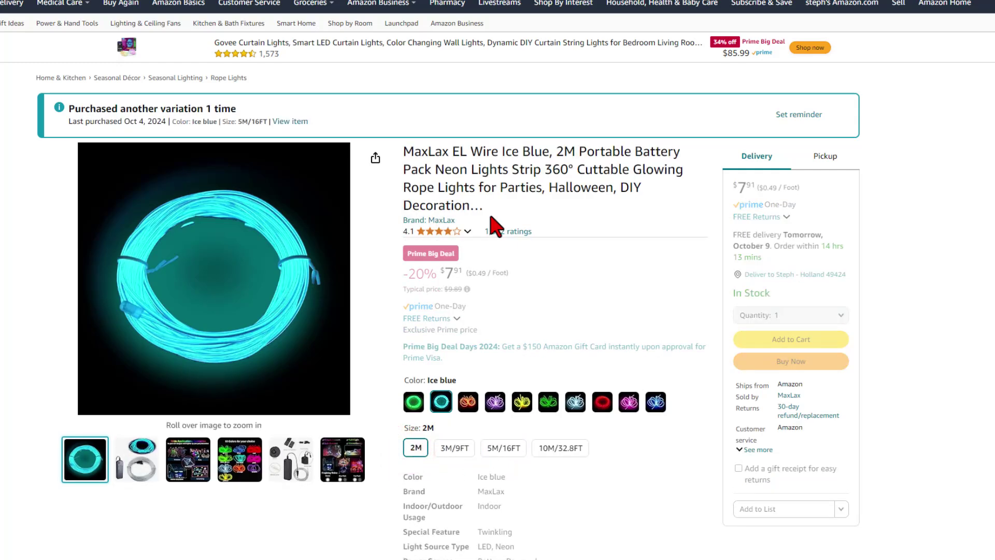
{"action": "mouse_move", "coordinate": [289, 462]}
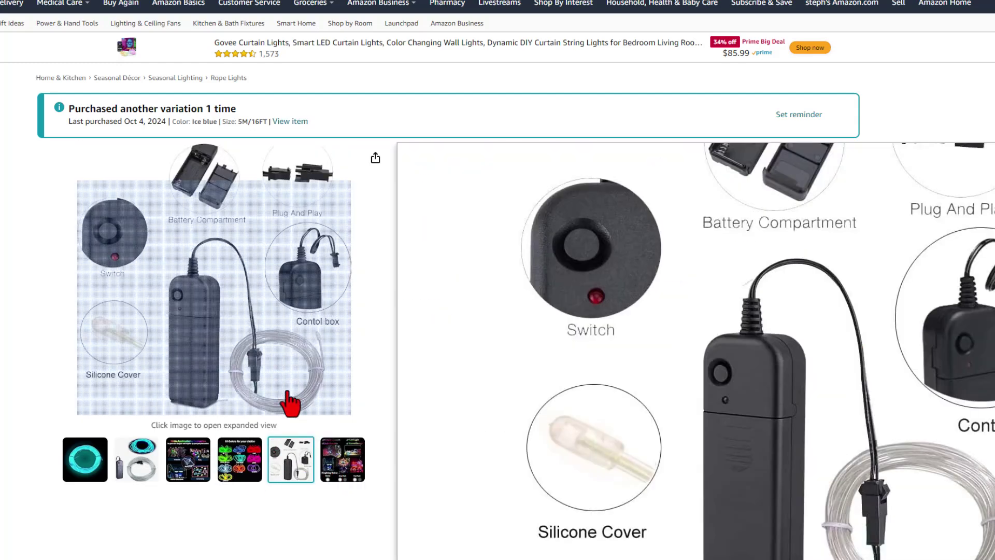
{"action": "mouse_move", "coordinate": [165, 481]}
{"action": "mouse_move", "coordinate": [88, 479]}
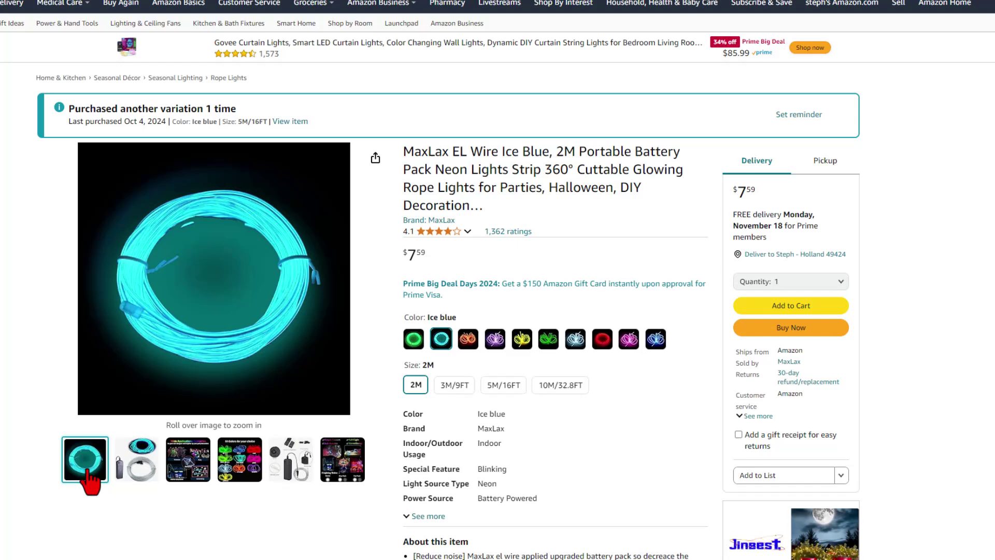
{"action": "mouse_move", "coordinate": [249, 482]}
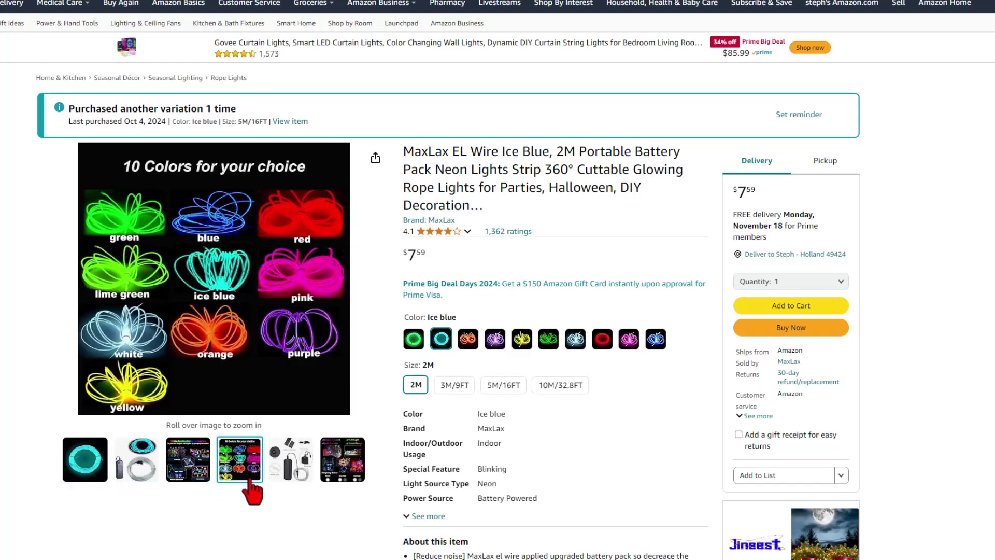
{"action": "mouse_move", "coordinate": [288, 479]}
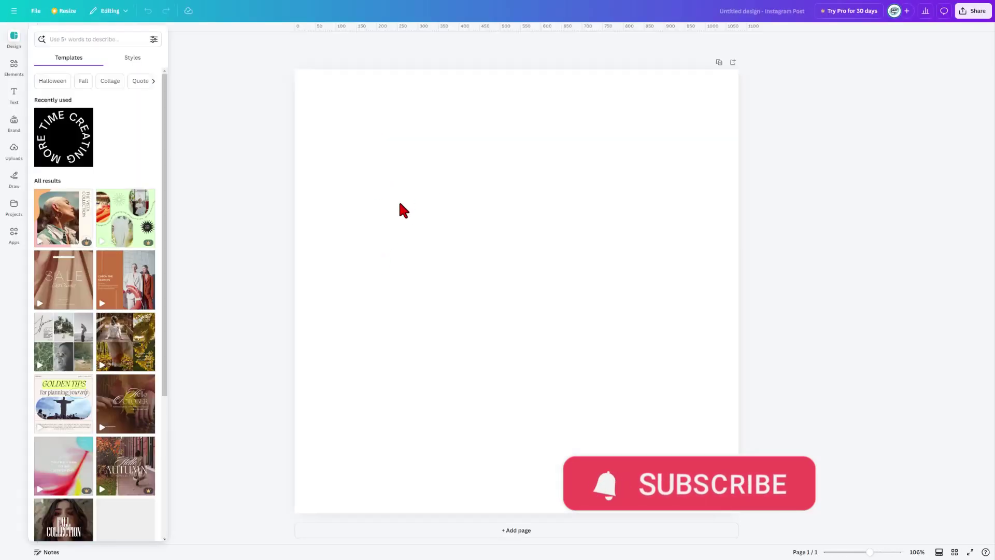
Add a new text box reading 'Gritty' to the Instagram post.
{"action": "left_click", "coordinate": [14, 93]}
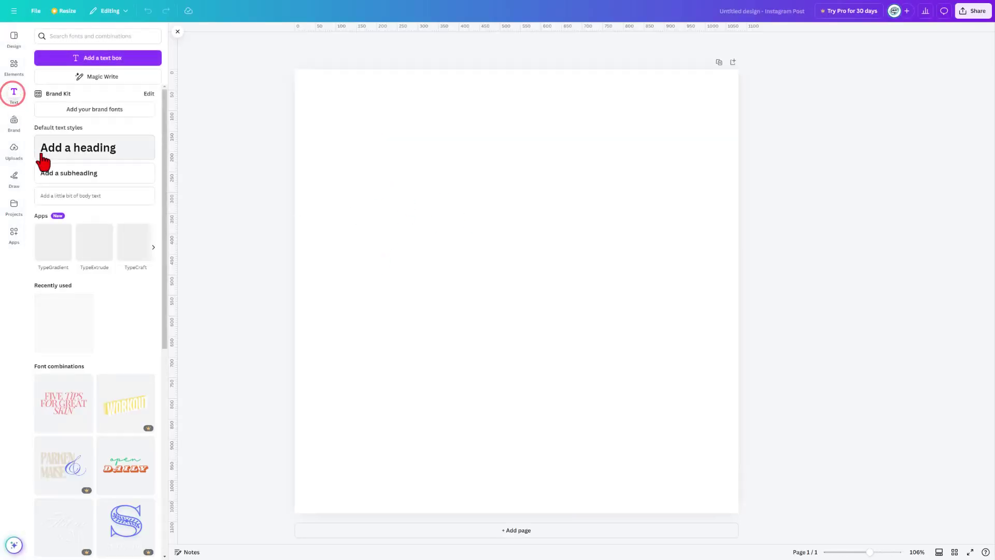
{"action": "left_click", "coordinate": [92, 58]}
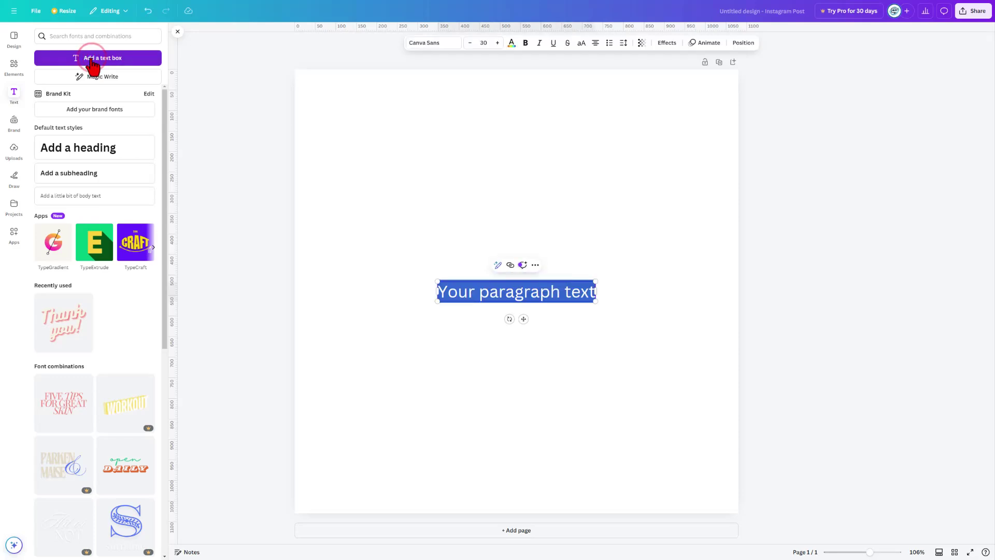
{"action": "type", "text": "Gr"}
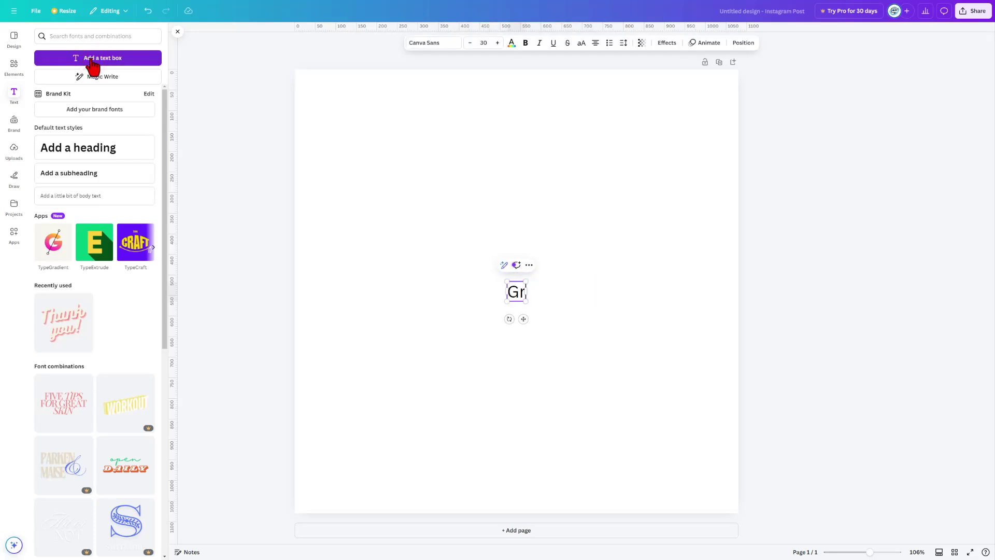
{"action": "type", "text": "it"}
{"action": "key", "text": "BackSpace"}
{"action": "type", "text": "itty"}
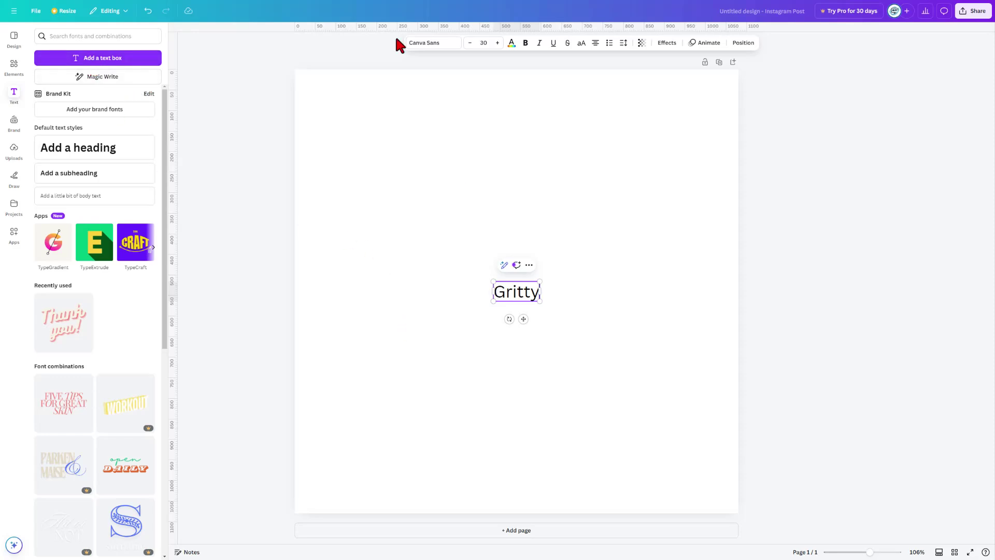
Apply the Playwrite US Trad handwriting font to Gritty.
{"action": "left_click", "coordinate": [423, 44]}
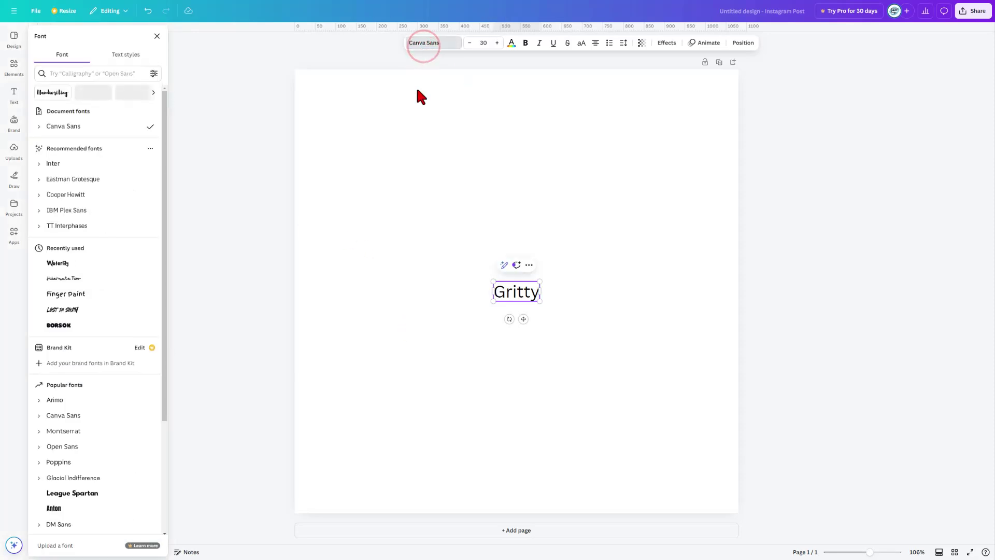
{"action": "left_click", "coordinate": [45, 94]}
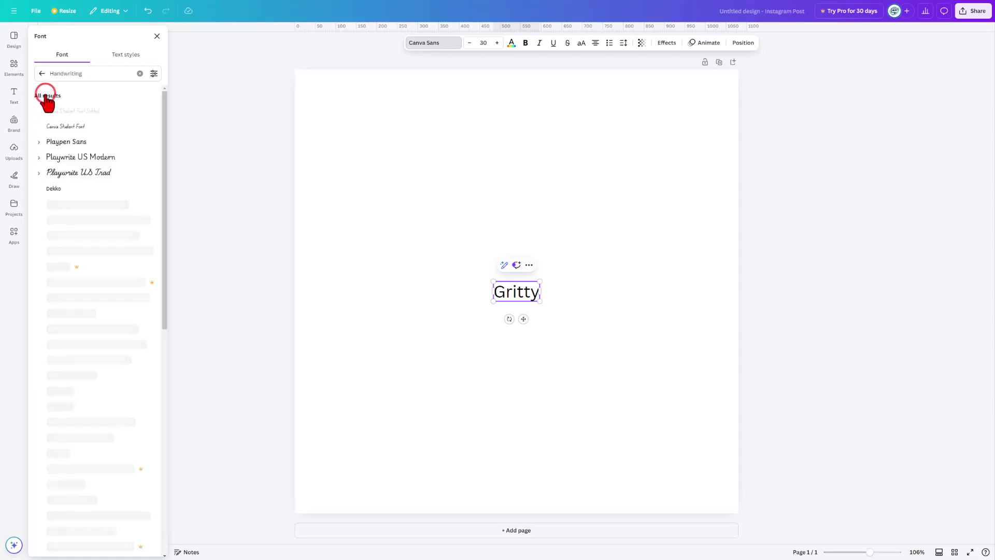
{"action": "left_click", "coordinate": [68, 177]}
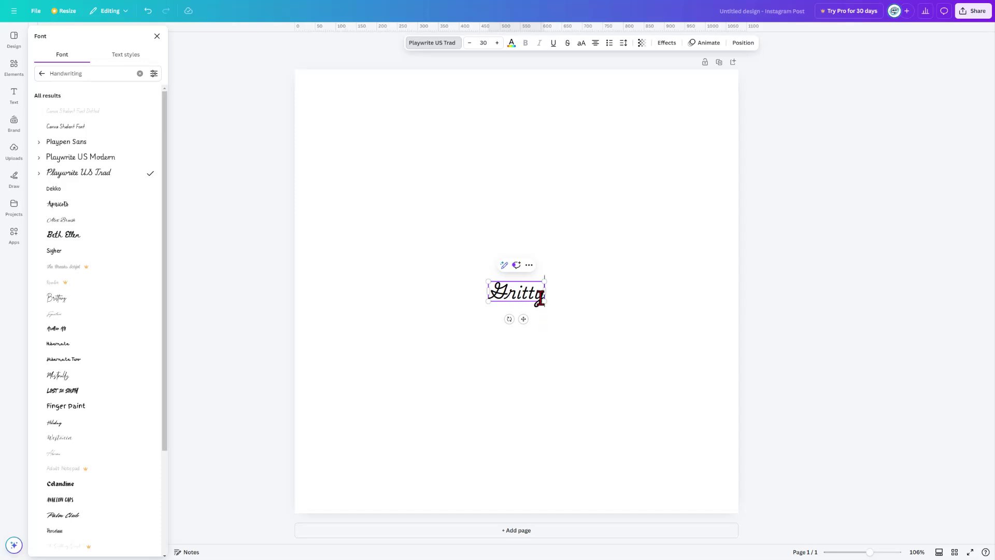
Enlarge Gritty to size 83.9, move it higher, and tighten letter spacing to -36.
{"action": "left_click_drag", "start_coordinate": [544, 301], "coordinate": [638, 365]}
{"action": "left_click_drag", "start_coordinate": [602, 327], "coordinate": [538, 236]}
{"action": "left_click", "coordinate": [731, 282]}
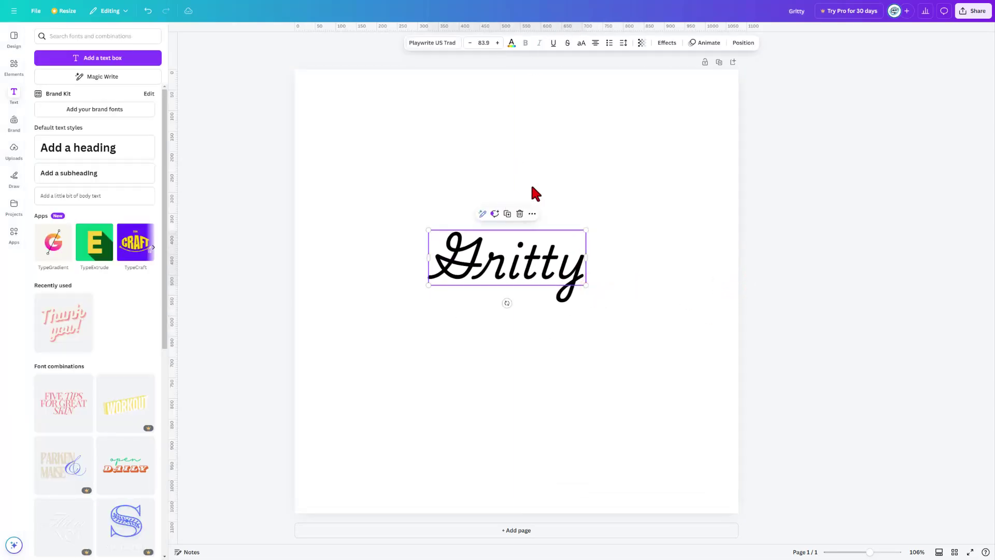
{"action": "left_click", "coordinate": [624, 43]}
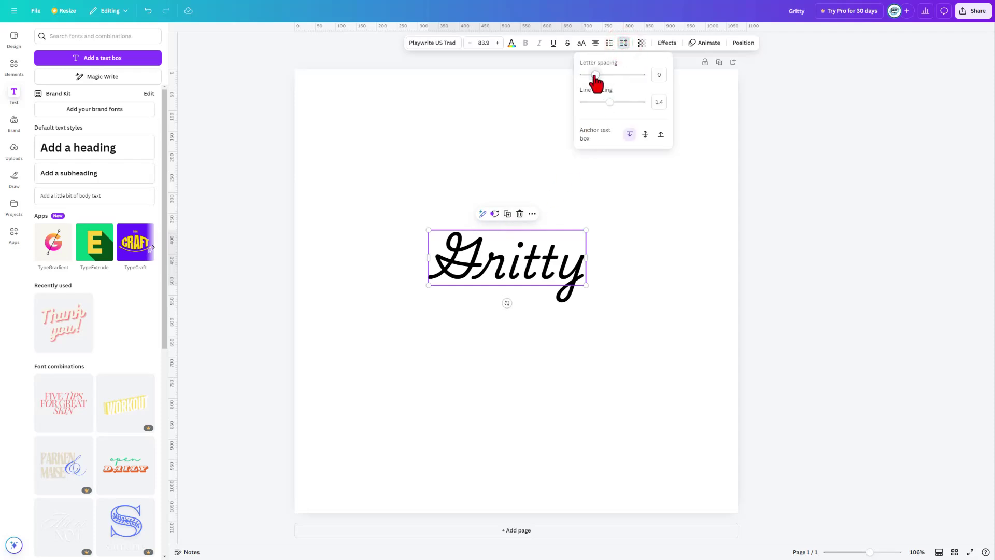
{"action": "mouse_move", "coordinate": [595, 76]}
{"action": "left_mouse_down"}
{"action": "mouse_move", "coordinate": [581, 76]}
{"action": "mouse_move", "coordinate": [594, 75]}
{"action": "left_mouse_up"}
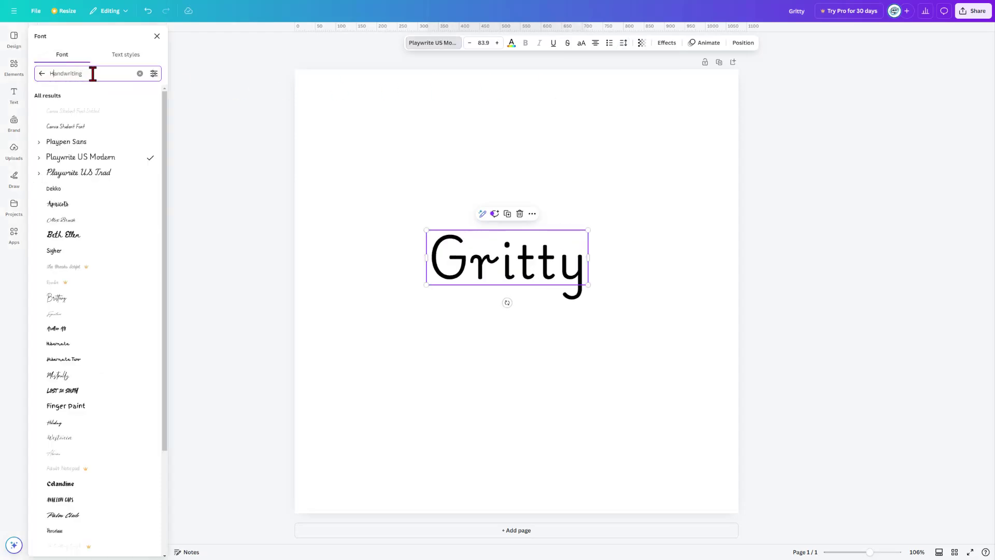
Search the fonts and apply Waterlily to Gritty after trying Pacifico.
{"action": "double_click", "coordinate": [94, 73]}
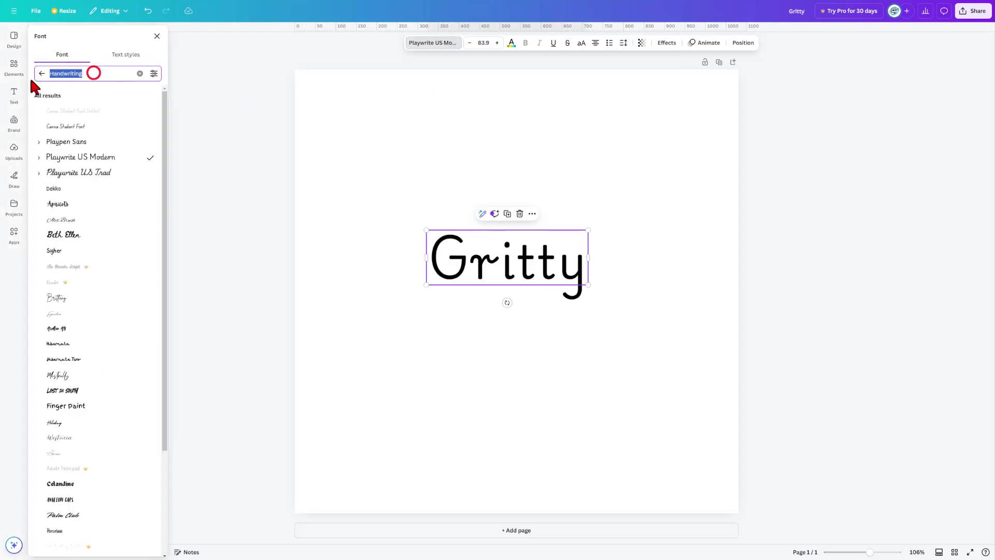
{"action": "type", "text": "pacif"}
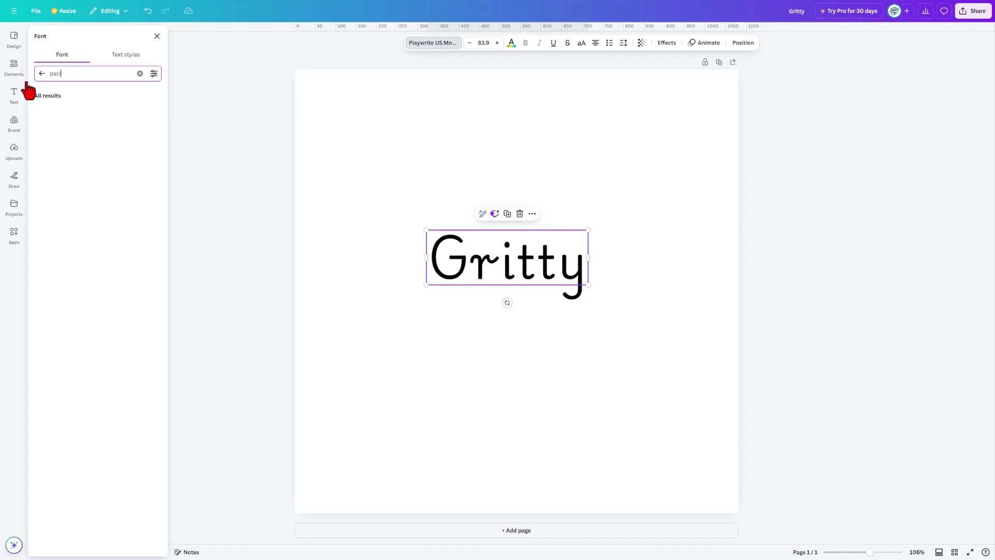
{"action": "left_click", "coordinate": [50, 110]}
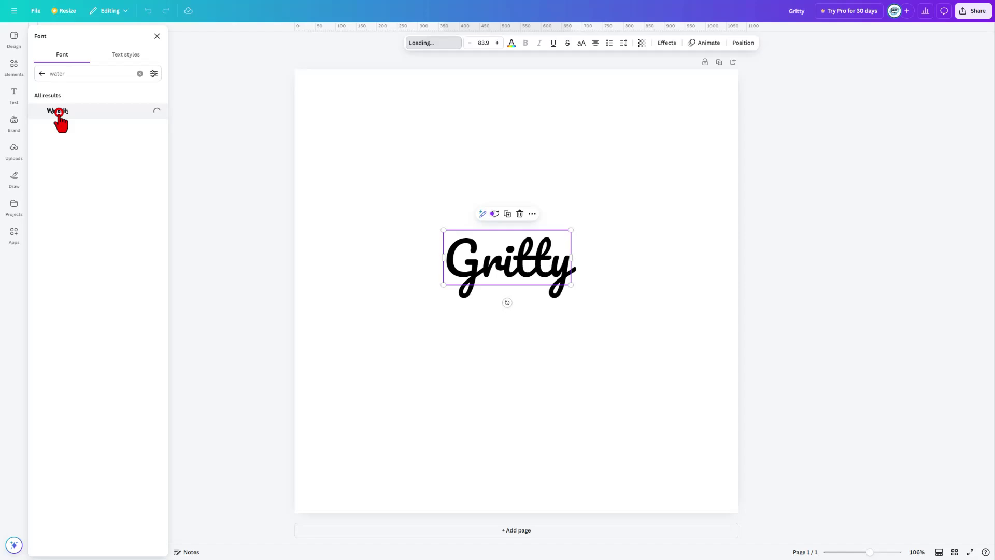
{"action": "left_click", "coordinate": [57, 111]}
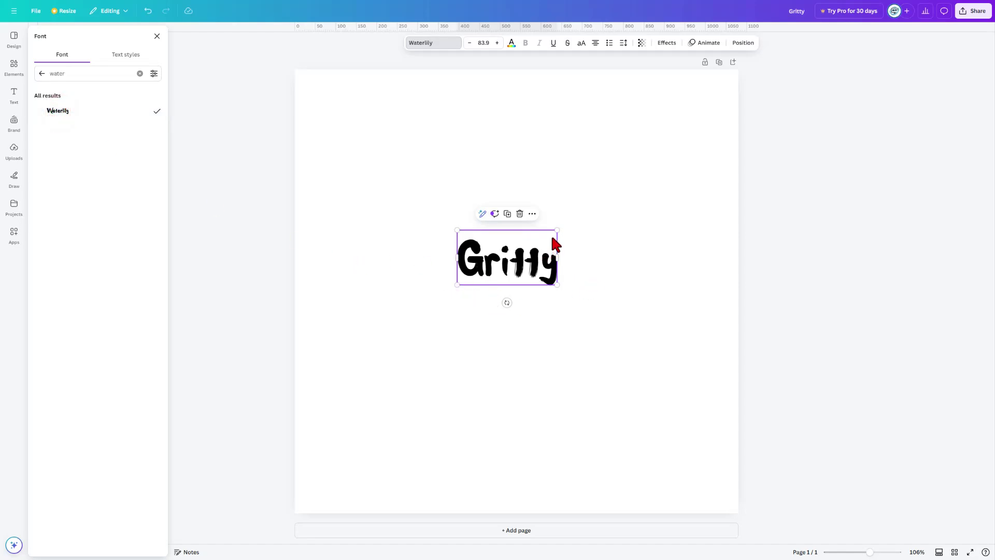
Enlarge the word to size 143 and make it uppercase GRITTY.
{"action": "left_click_drag", "start_coordinate": [557, 229], "coordinate": [632, 197]}
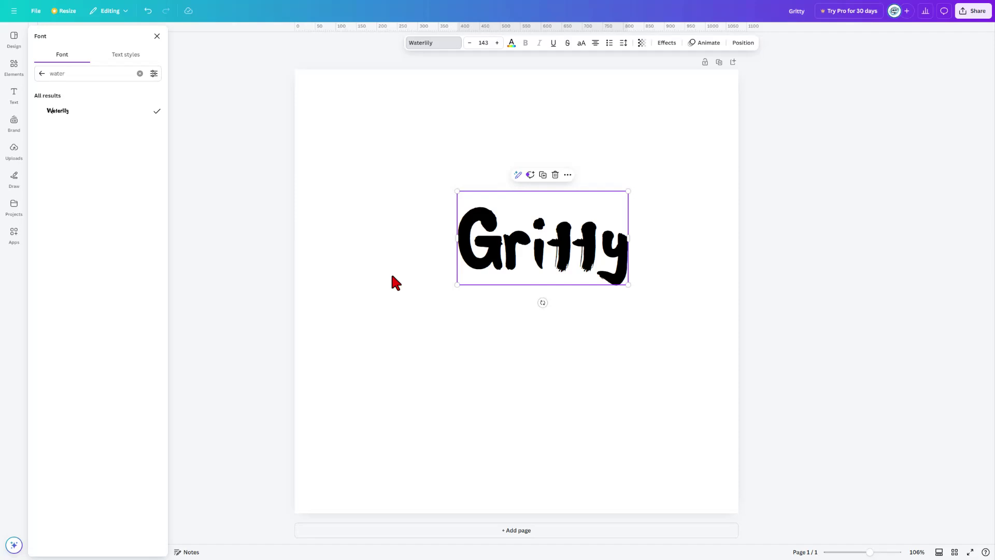
{"action": "left_click", "coordinate": [502, 238]}
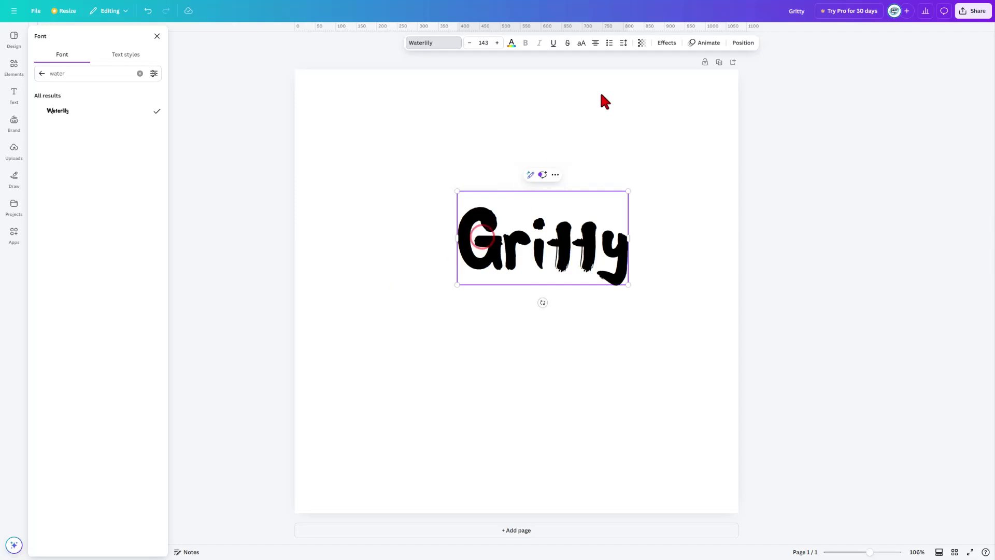
{"action": "left_click", "coordinate": [582, 43]}
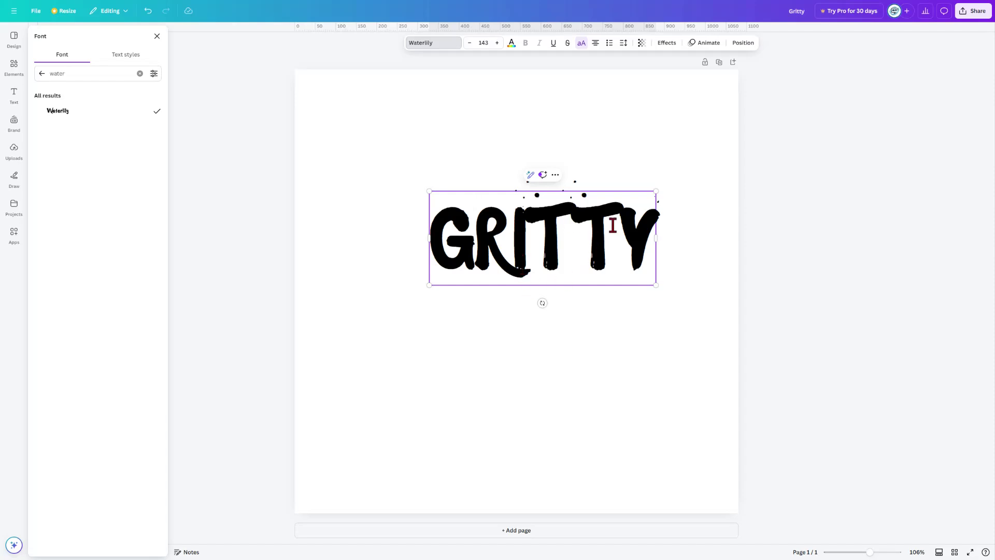
{"action": "left_click", "coordinate": [416, 293]}
Capture a 713 x 292 region around GRITTY with Snagit and upload it for sharing.
{"action": "key", "text": "Print"}
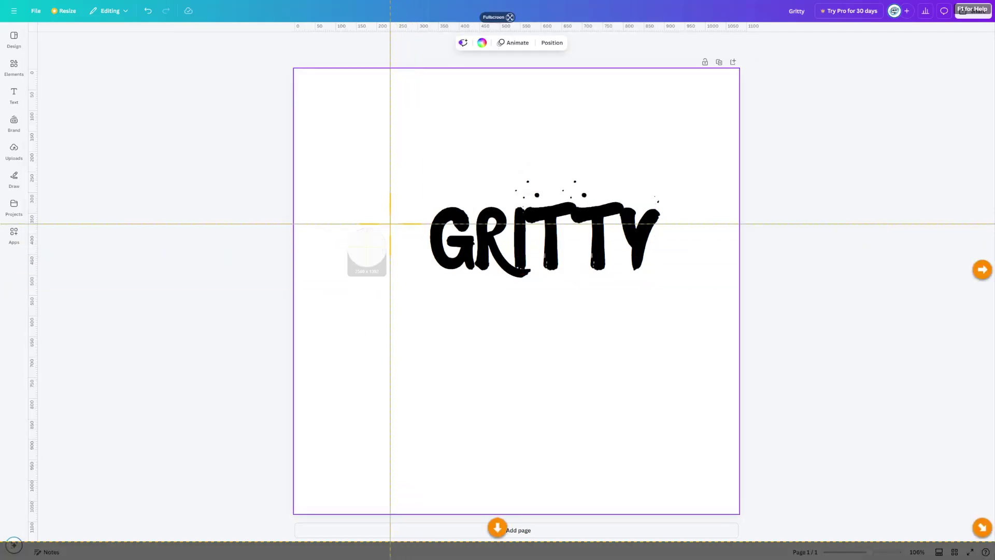
{"action": "left_click_drag", "start_coordinate": [407, 172], "coordinate": [684, 280]}
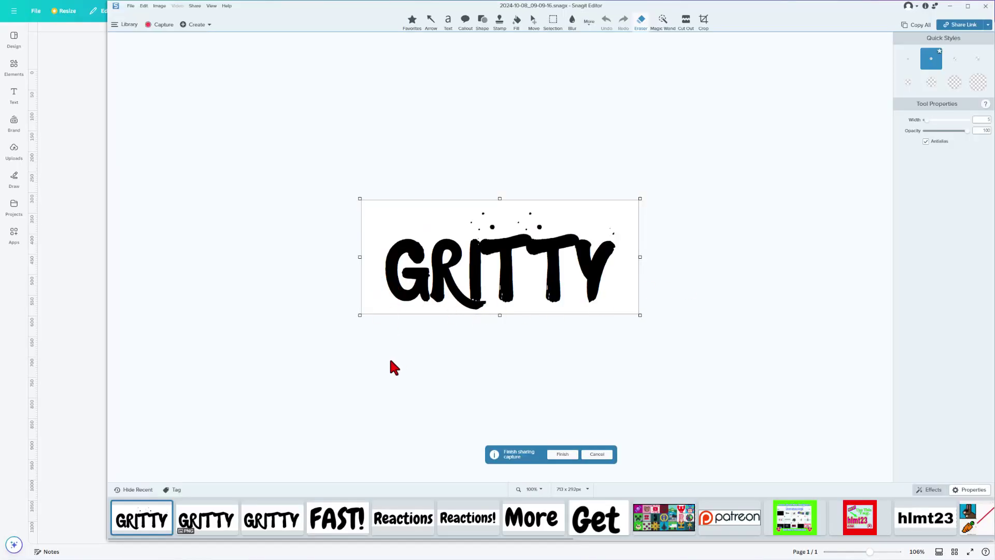
{"action": "left_click", "coordinate": [562, 454]}
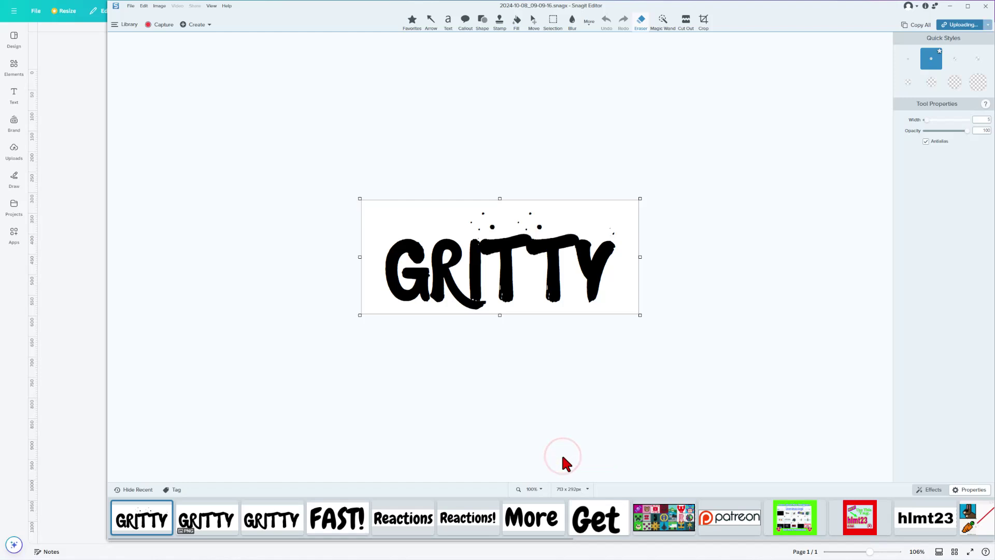
Load Pixlr Express and open the GRITTY screenshot from Dropbox's Screenshots folder.
{"action": "key", "text": "alt+Tab"}
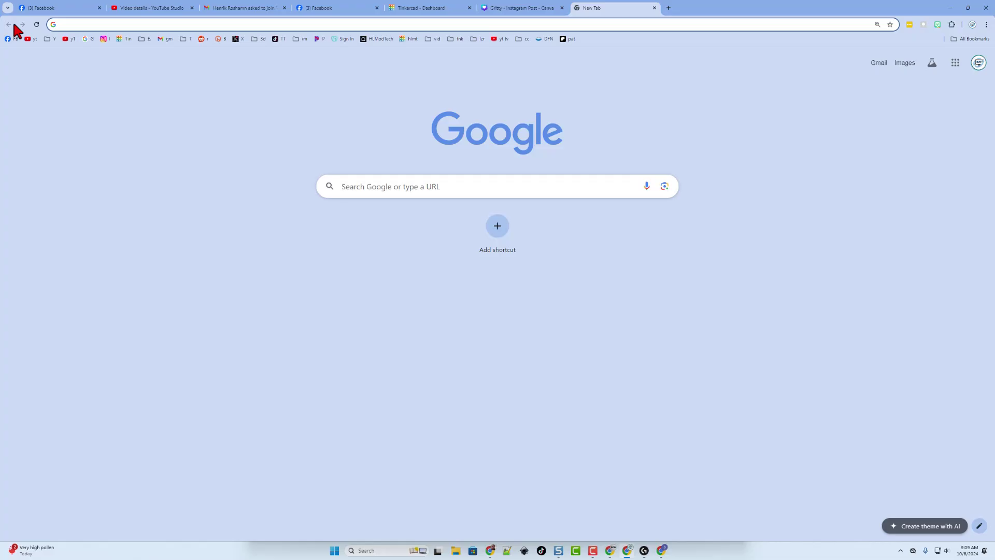
{"action": "left_click", "coordinate": [95, 21]}
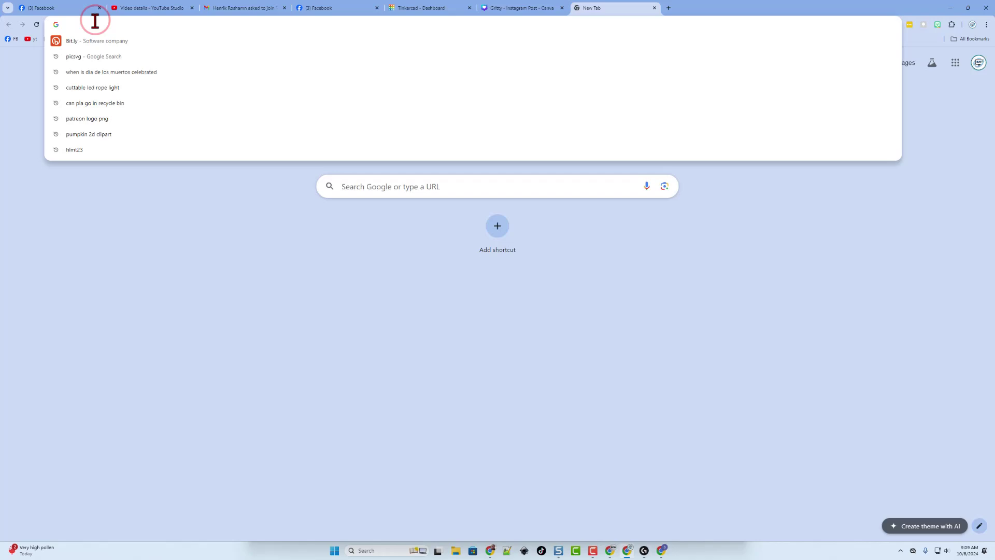
{"action": "type", "text": "pixlr.com/x/"}
{"action": "key", "text": "Return"}
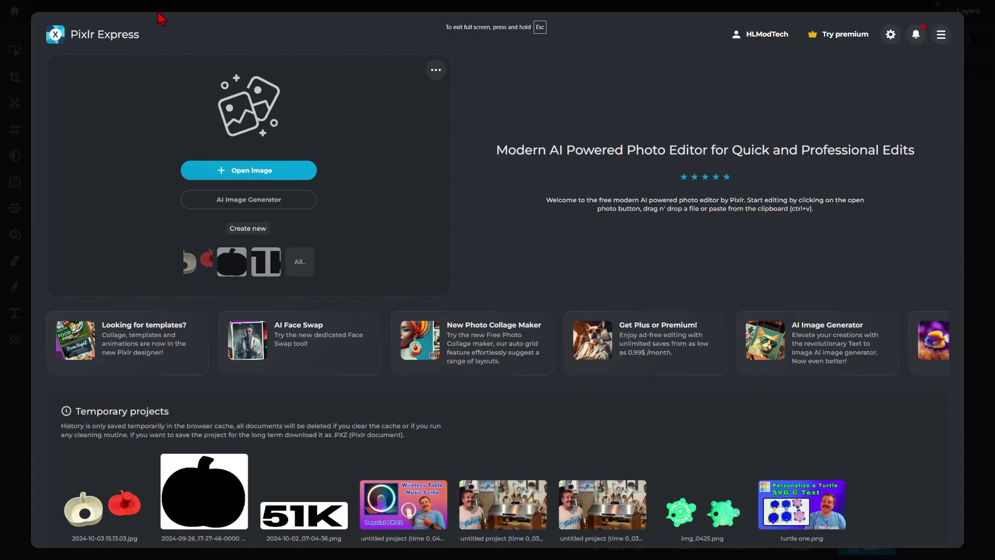
{"action": "left_click", "coordinate": [238, 174]}
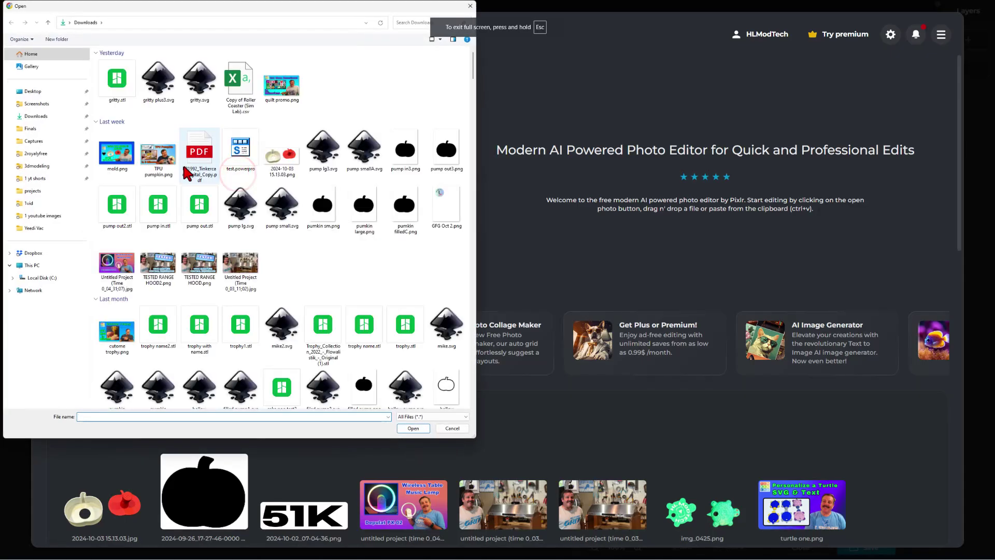
{"action": "left_click", "coordinate": [33, 104]}
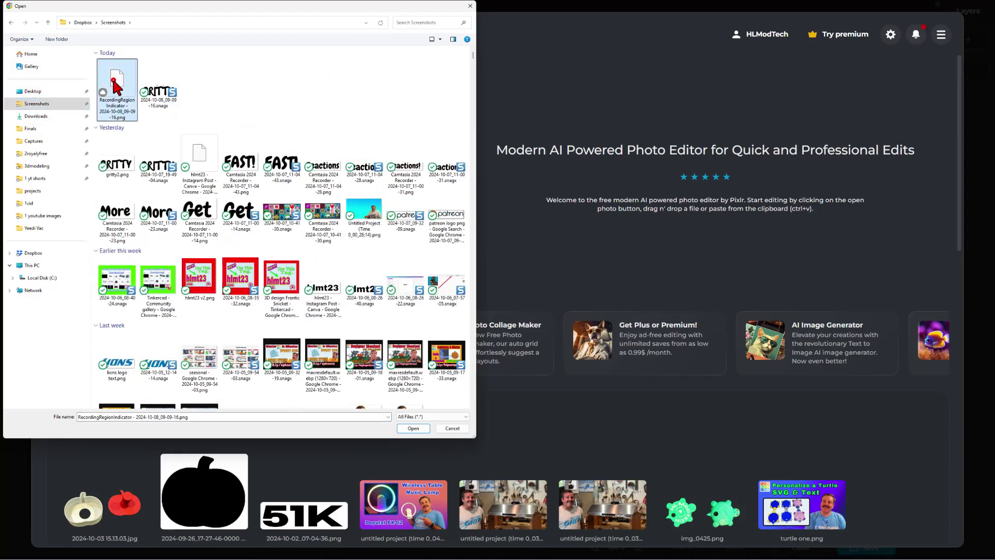
{"action": "double_click", "coordinate": [113, 80]}
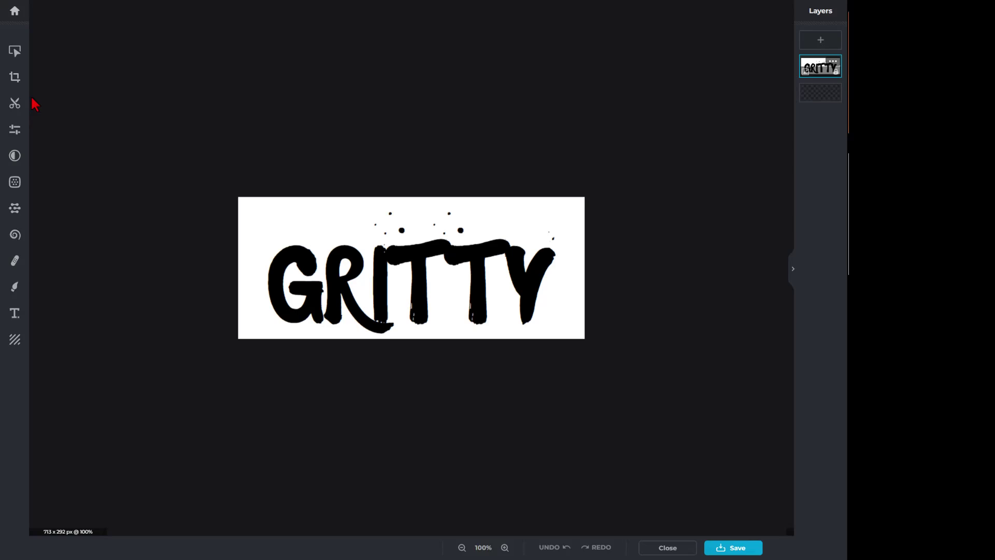
Erase the splatter dots above GRITTY and near the Y.
{"action": "left_click", "coordinate": [17, 288]}
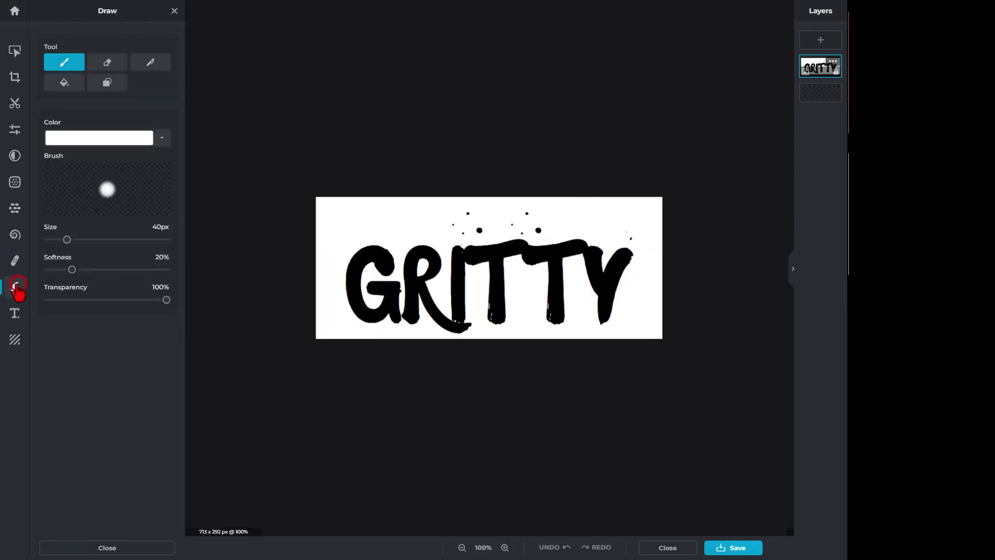
{"action": "left_click", "coordinate": [111, 61]}
{"action": "mouse_move", "coordinate": [449, 223]}
{"action": "left_mouse_down"}
{"action": "mouse_move", "coordinate": [474, 211]}
{"action": "mouse_move", "coordinate": [460, 230]}
{"action": "mouse_move", "coordinate": [534, 224]}
{"action": "left_mouse_up"}
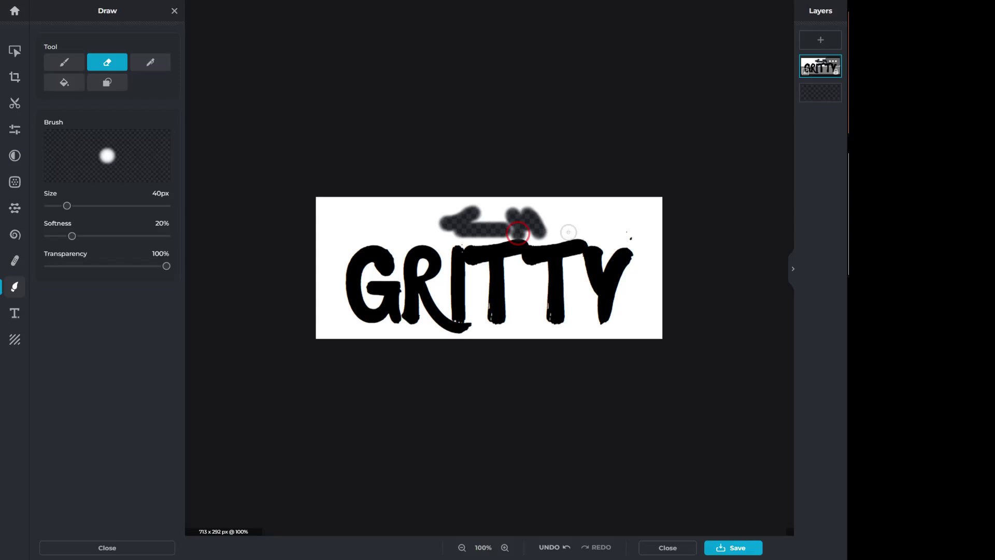
{"action": "left_click", "coordinate": [631, 233]}
{"action": "left_click_drag", "start_coordinate": [72, 235], "coordinate": [48, 236]}
Set the brush to black sampled from the lettering with 0% softness.
{"action": "left_click", "coordinate": [65, 60]}
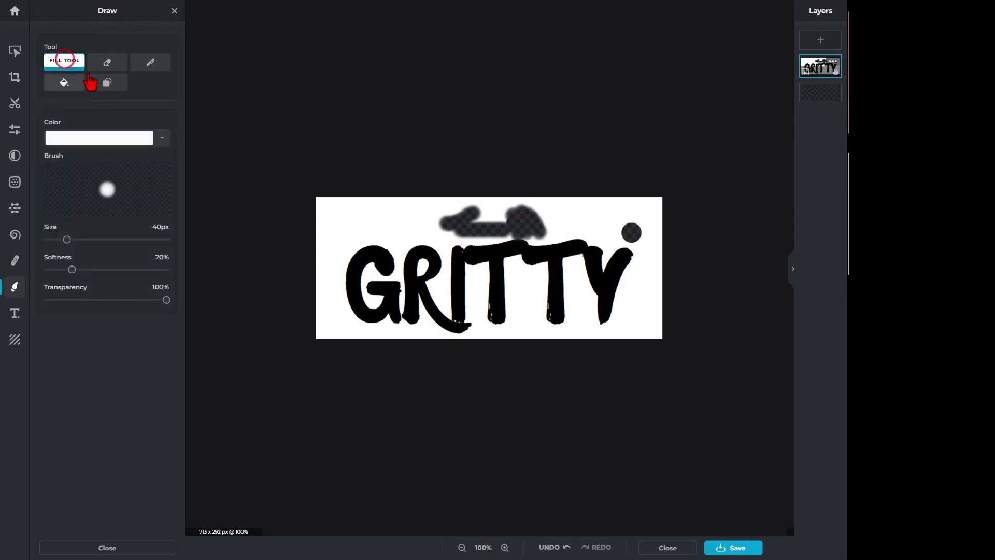
{"action": "left_click", "coordinate": [159, 137]}
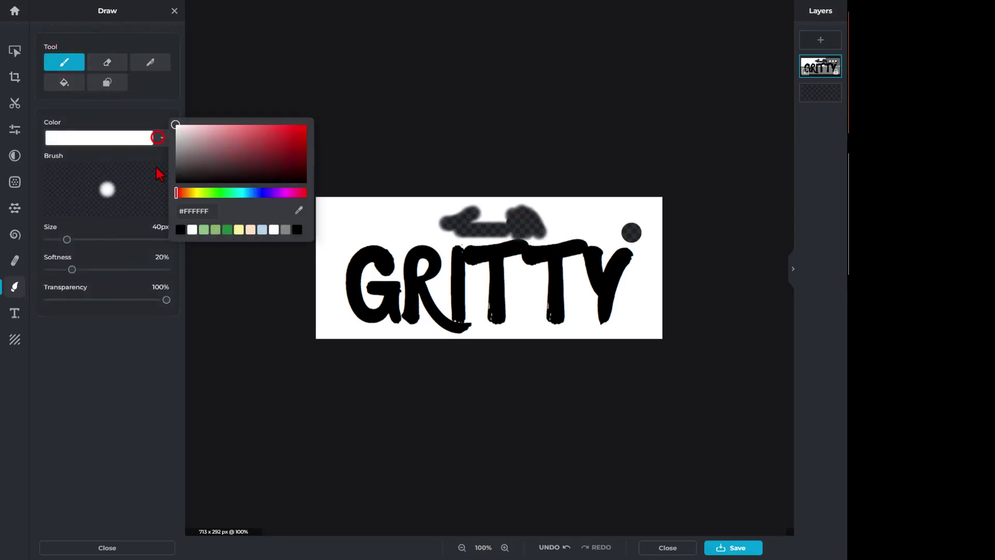
{"action": "left_click", "coordinate": [298, 210]}
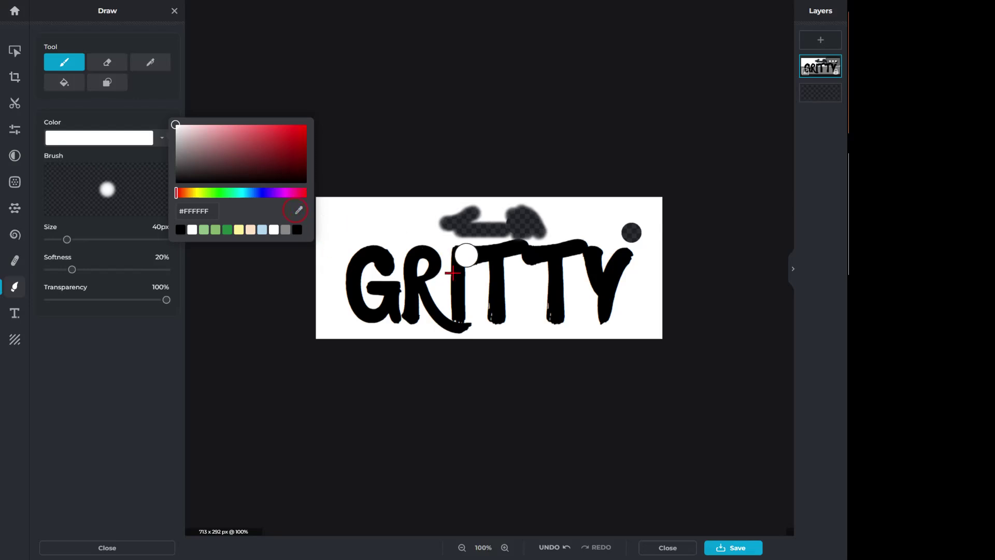
{"action": "left_click", "coordinate": [459, 278]}
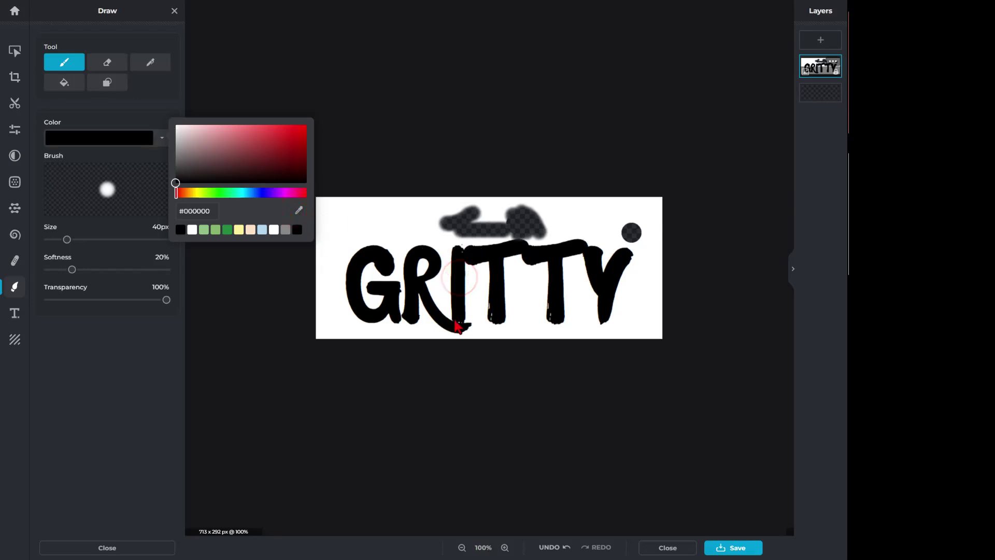
{"action": "left_click", "coordinate": [42, 272]}
{"action": "left_click_drag", "start_coordinate": [71, 271], "coordinate": [27, 269]}
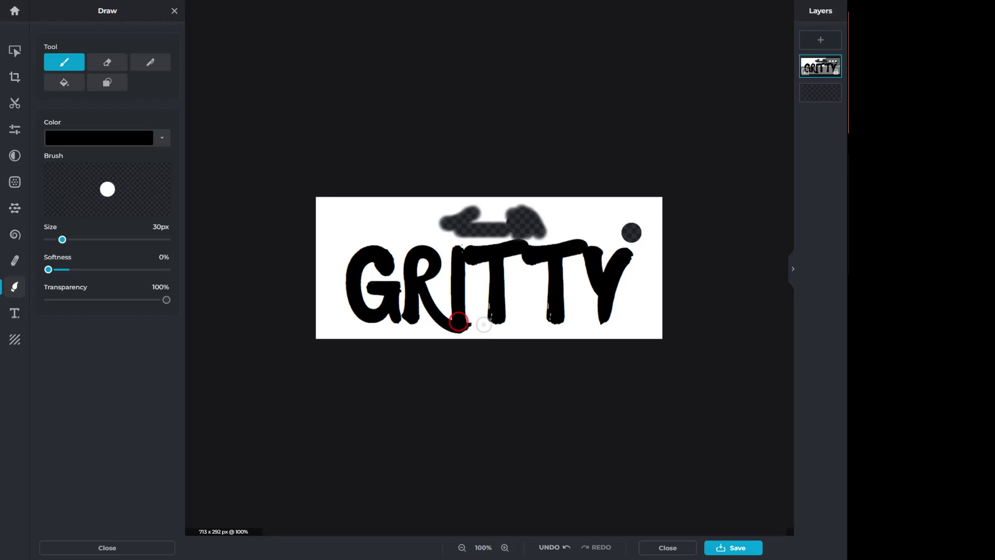
Paint black over white marks on the T stems, the Y joint and the crossbar gap.
{"action": "scroll", "coordinate": [498, 328], "scroll_direction": "up", "scroll_amount": 3}
{"action": "left_click_drag", "start_coordinate": [501, 334], "coordinate": [500, 352]}
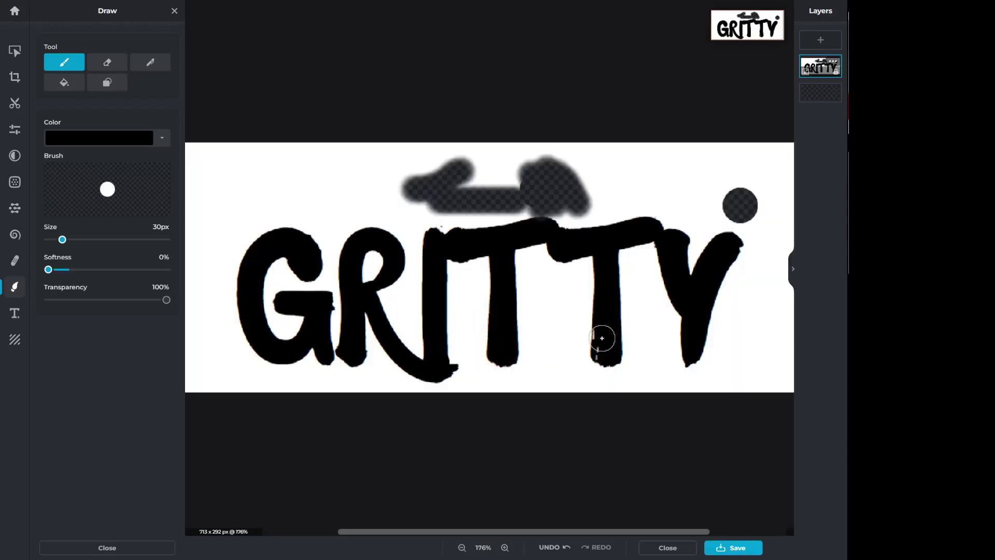
{"action": "left_click_drag", "start_coordinate": [603, 337], "coordinate": [604, 352]}
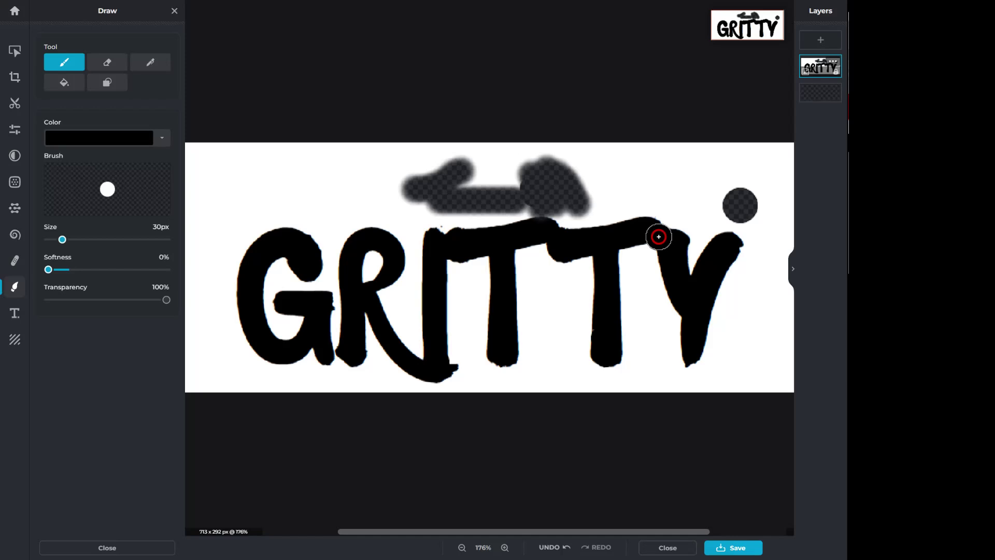
{"action": "left_click_drag", "start_coordinate": [658, 237], "coordinate": [657, 233]}
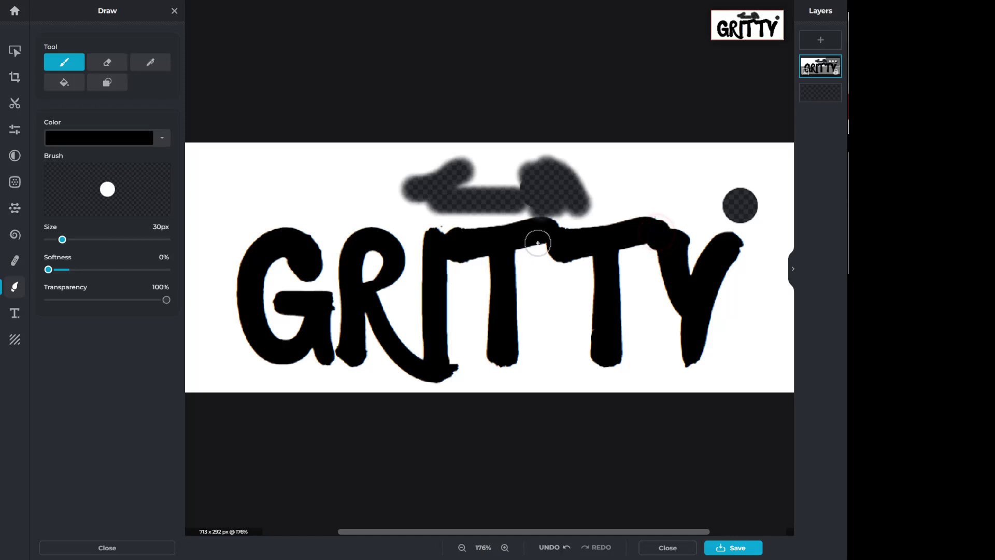
{"action": "left_click_drag", "start_coordinate": [551, 239], "coordinate": [552, 237]}
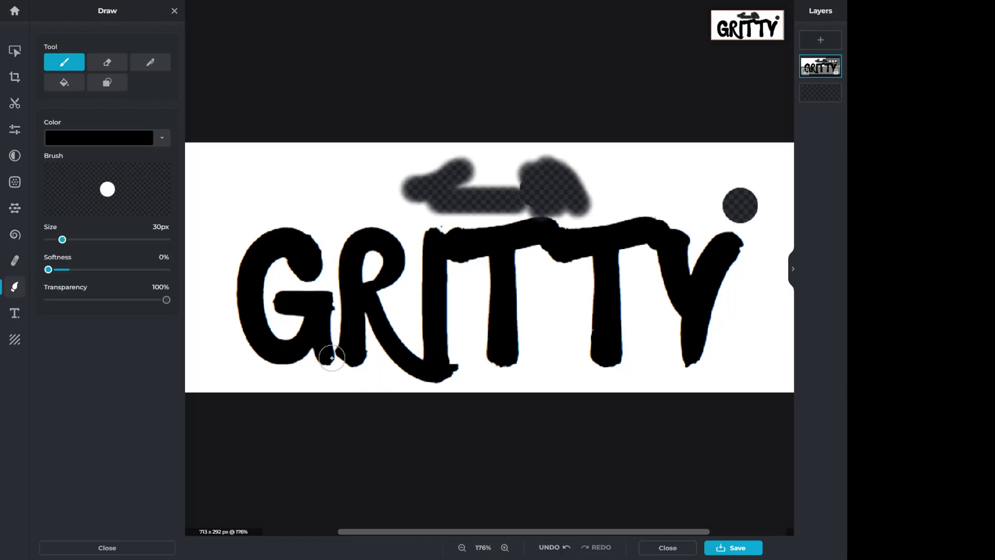
Smooth the bottoms of the G, both Ts and the Y stem with black.
{"action": "mouse_move", "coordinate": [330, 362]}
{"action": "left_mouse_down"}
{"action": "mouse_move", "coordinate": [353, 360]}
{"action": "mouse_move", "coordinate": [287, 371]}
{"action": "mouse_move", "coordinate": [337, 367]}
{"action": "left_mouse_up"}
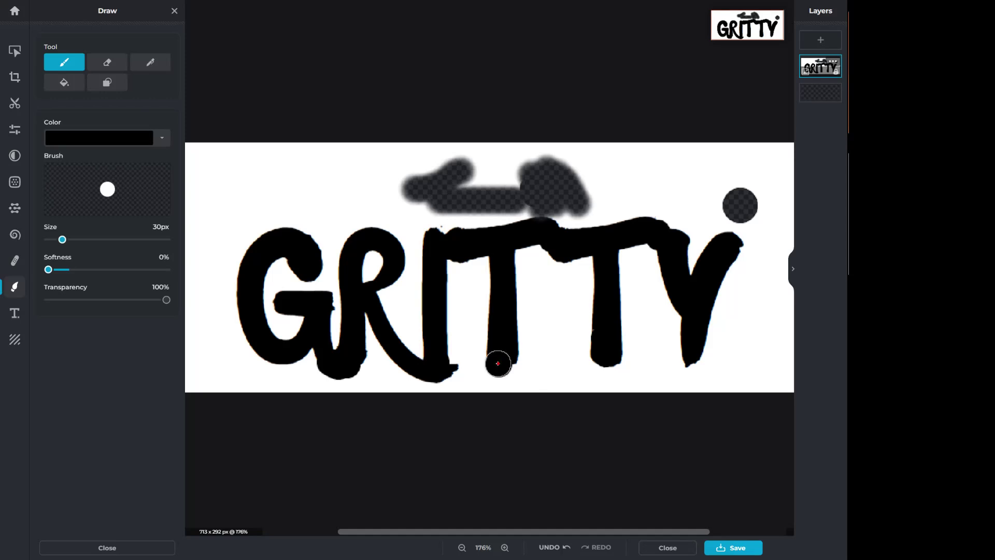
{"action": "left_click_drag", "start_coordinate": [498, 357], "coordinate": [505, 359]}
{"action": "left_click_drag", "start_coordinate": [602, 357], "coordinate": [612, 359]}
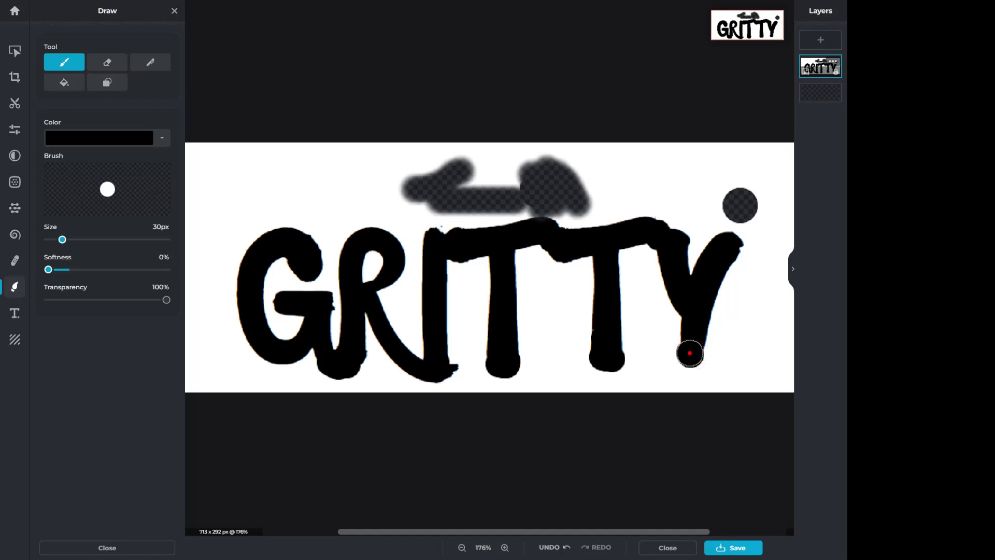
{"action": "left_click", "coordinate": [690, 354]}
{"action": "left_click_drag", "start_coordinate": [690, 346], "coordinate": [694, 353]}
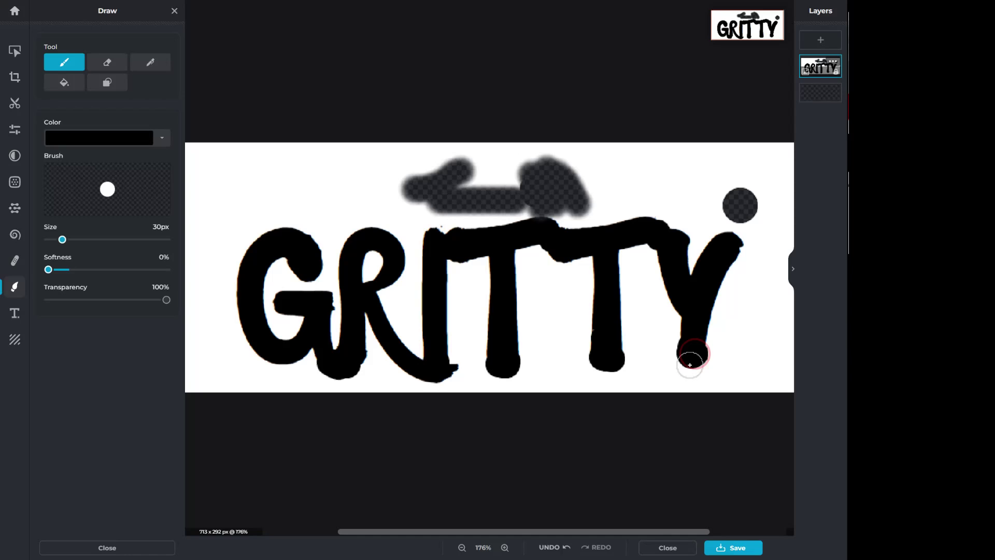
{"action": "mouse_move", "coordinate": [690, 365]}
{"action": "left_mouse_down"}
{"action": "mouse_move", "coordinate": [692, 312]}
{"action": "mouse_move", "coordinate": [729, 245]}
{"action": "left_mouse_up"}
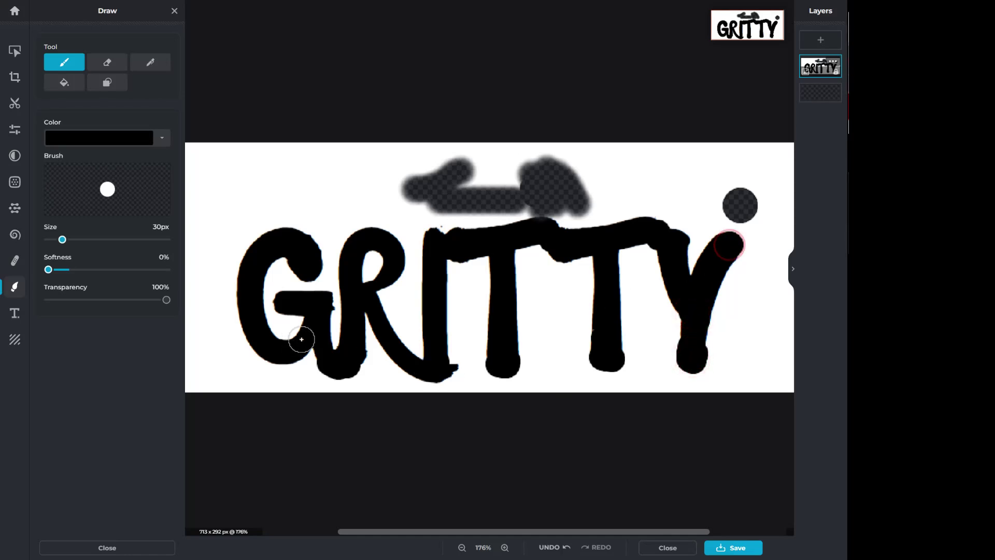
{"action": "left_click_drag", "start_coordinate": [303, 345], "coordinate": [316, 320]}
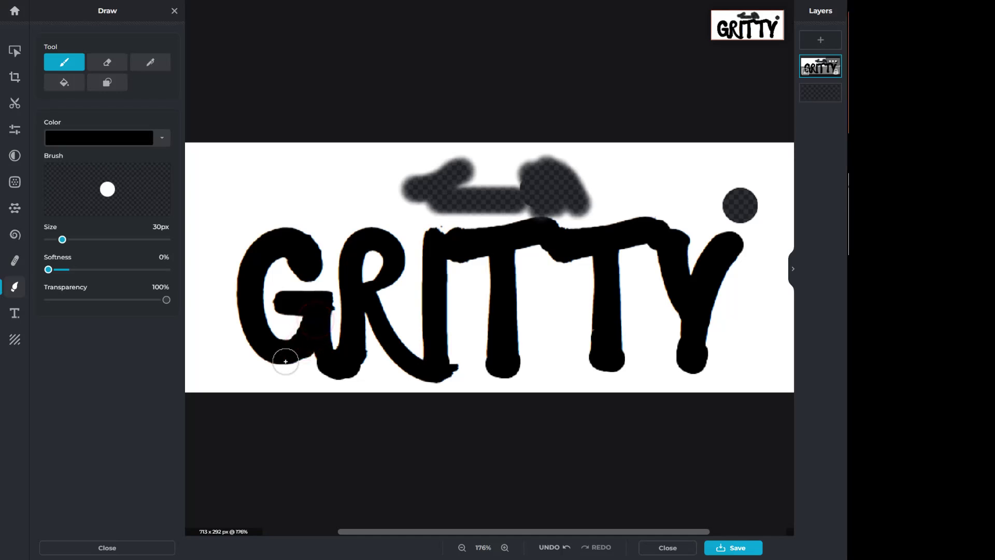
Erase more above the letters and fill the leftover transparent shapes above GRITTY with white.
{"action": "left_click", "coordinate": [108, 62]}
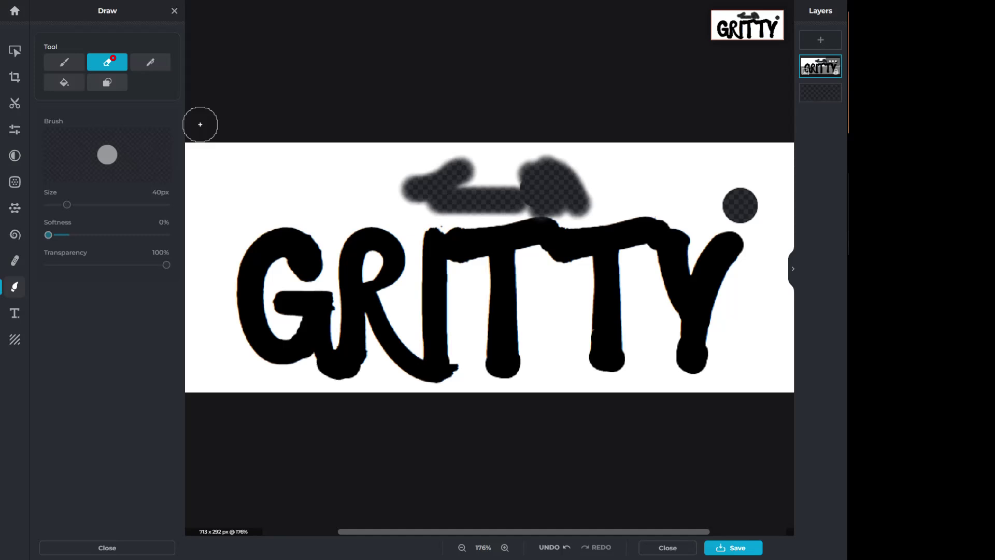
{"action": "mouse_move", "coordinate": [444, 200]}
{"action": "left_mouse_down"}
{"action": "mouse_move", "coordinate": [473, 222]}
{"action": "mouse_move", "coordinate": [437, 211]}
{"action": "left_mouse_up"}
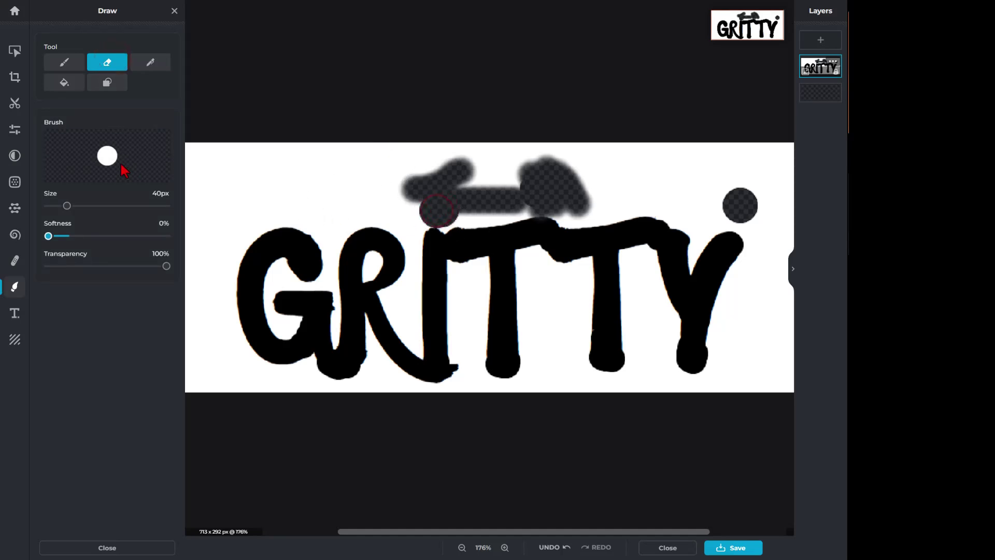
{"action": "left_click", "coordinate": [63, 83]}
{"action": "left_click", "coordinate": [160, 138]}
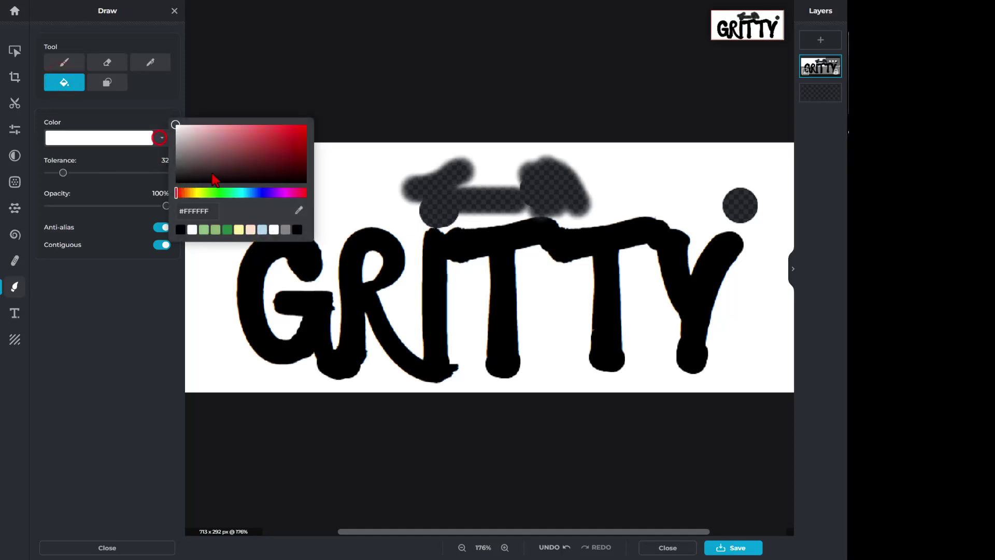
{"action": "left_click", "coordinate": [350, 193]}
{"action": "left_click", "coordinate": [422, 190]}
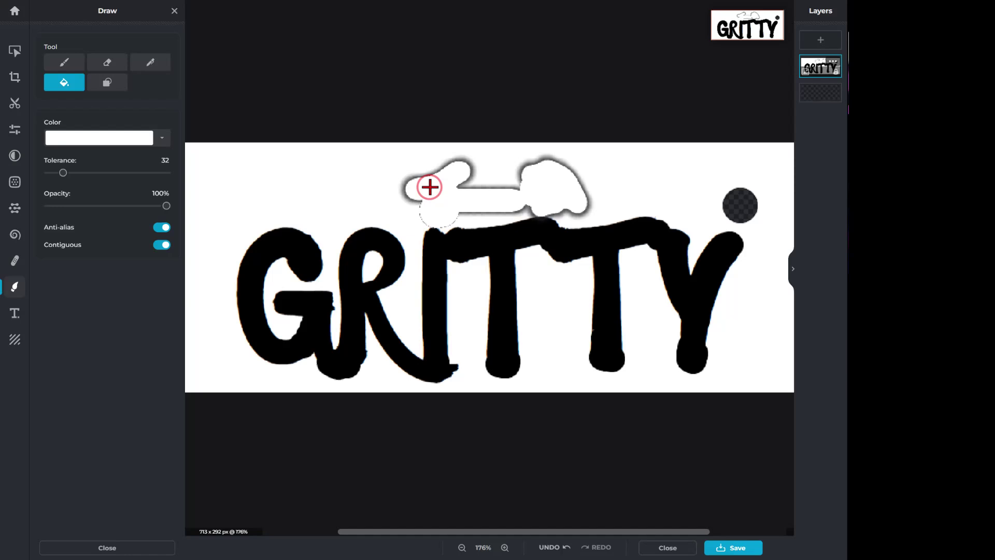
{"action": "left_click", "coordinate": [545, 192]}
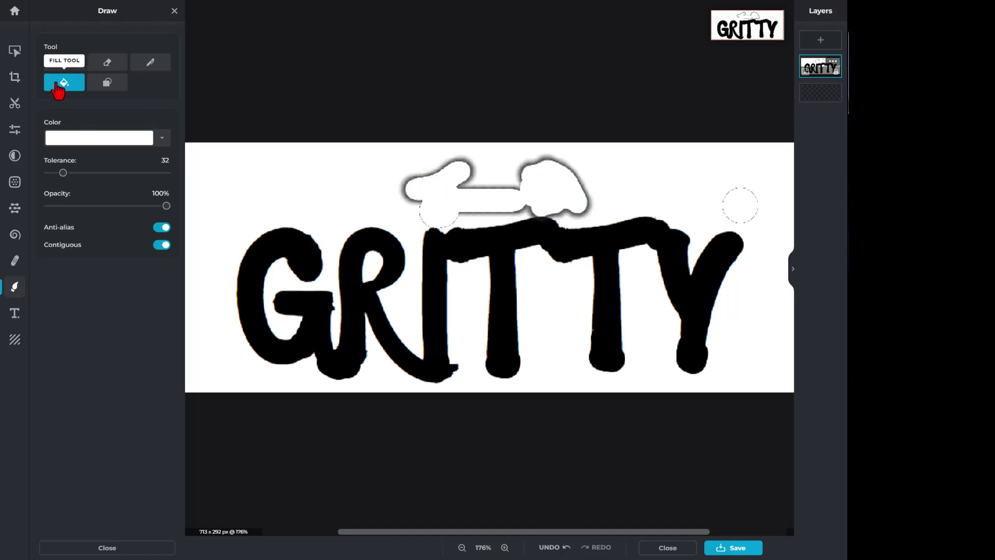
Paint white over the leftover edge, specks near the Y and the nub at the I's foot.
{"action": "left_click", "coordinate": [67, 61]}
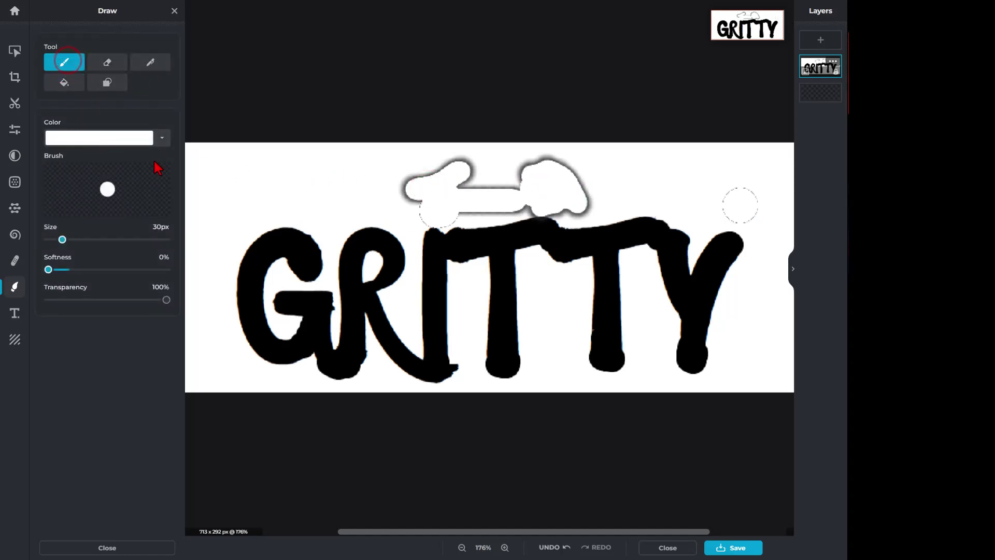
{"action": "mouse_move", "coordinate": [427, 197]}
{"action": "left_mouse_down"}
{"action": "mouse_move", "coordinate": [473, 165]}
{"action": "mouse_move", "coordinate": [439, 187]}
{"action": "mouse_move", "coordinate": [432, 217]}
{"action": "mouse_move", "coordinate": [534, 203]}
{"action": "mouse_move", "coordinate": [469, 189]}
{"action": "mouse_move", "coordinate": [552, 163]}
{"action": "mouse_move", "coordinate": [576, 210]}
{"action": "left_mouse_up"}
{"action": "left_click_drag", "start_coordinate": [707, 206], "coordinate": [718, 206]}
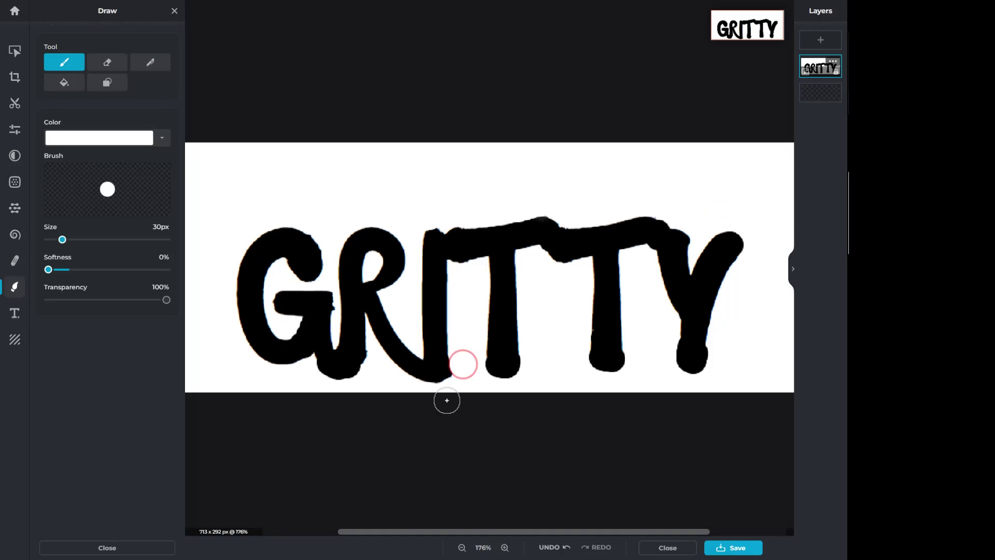
{"action": "left_click_drag", "start_coordinate": [462, 360], "coordinate": [398, 369]}
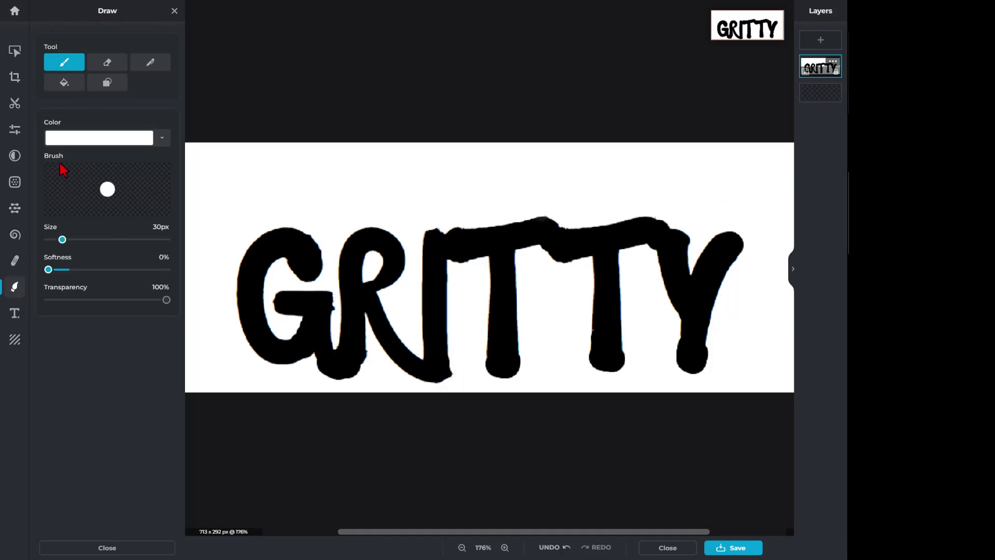
Shrink the brush to 6px for finer touch-ups.
{"action": "left_click", "coordinate": [63, 240]}
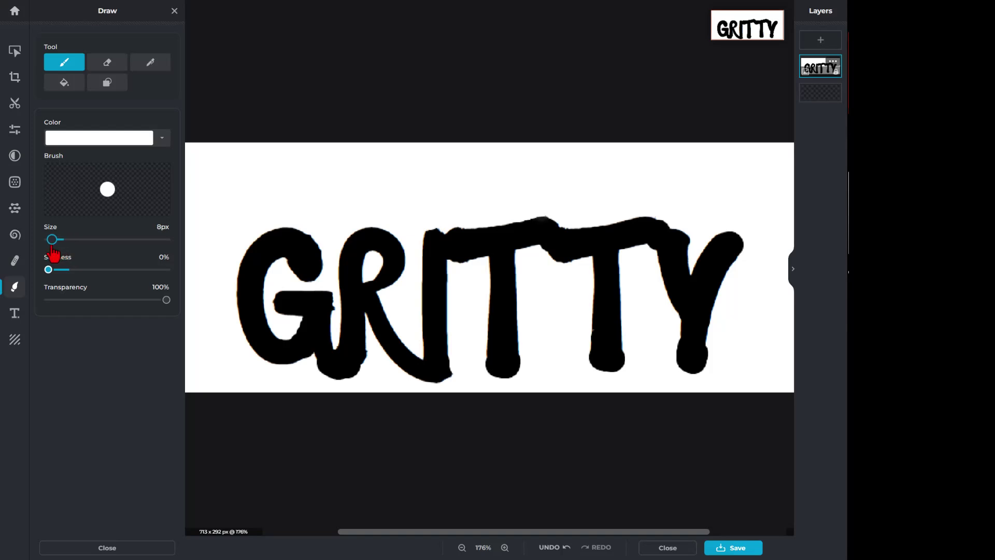
{"action": "left_click_drag", "start_coordinate": [52, 240], "coordinate": [51, 240]}
{"action": "scroll", "coordinate": [321, 344], "scroll_direction": "up", "scroll_amount": 5}
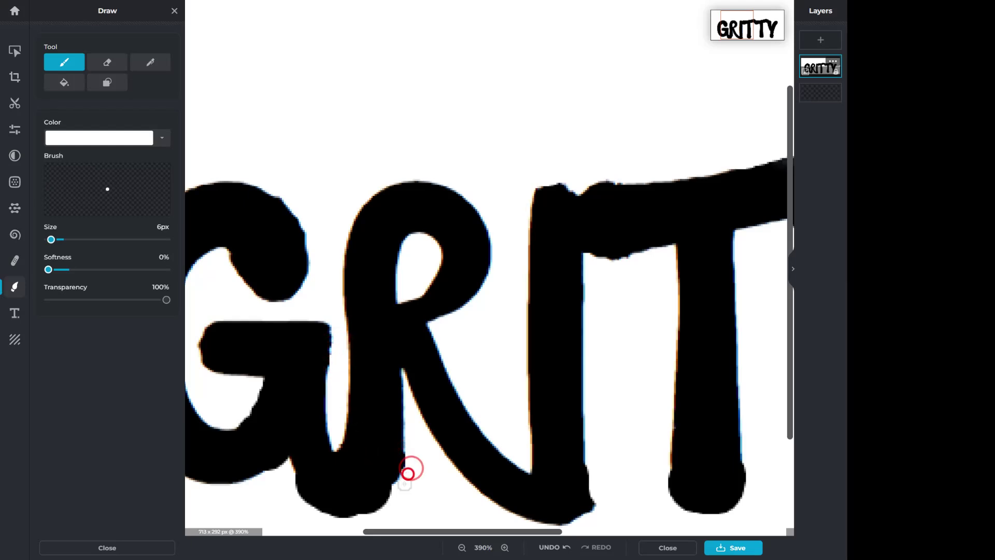
{"action": "scroll", "coordinate": [380, 291], "scroll_direction": "down", "scroll_amount": 5}
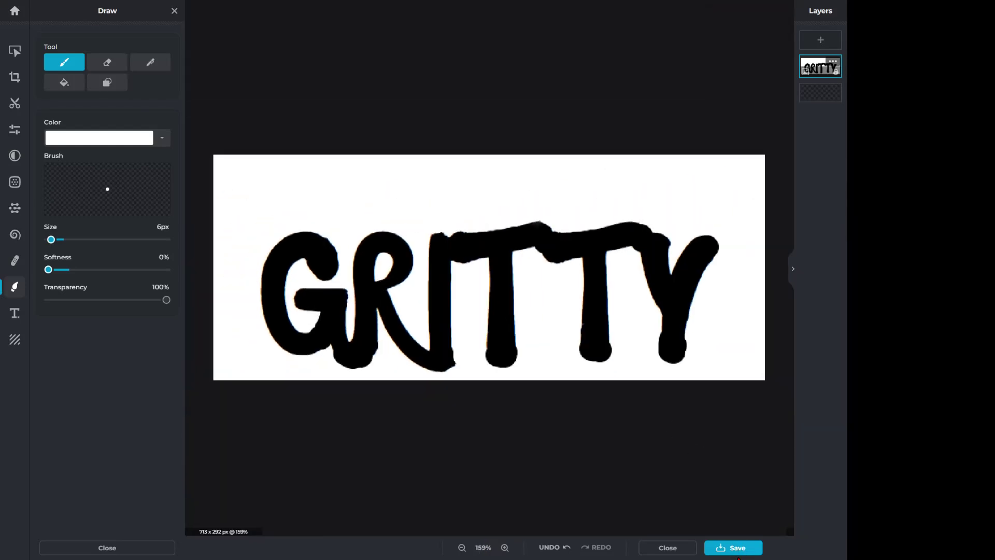
Save the image as a transparent PNG named 'grityy'.
{"action": "left_click", "coordinate": [740, 551]}
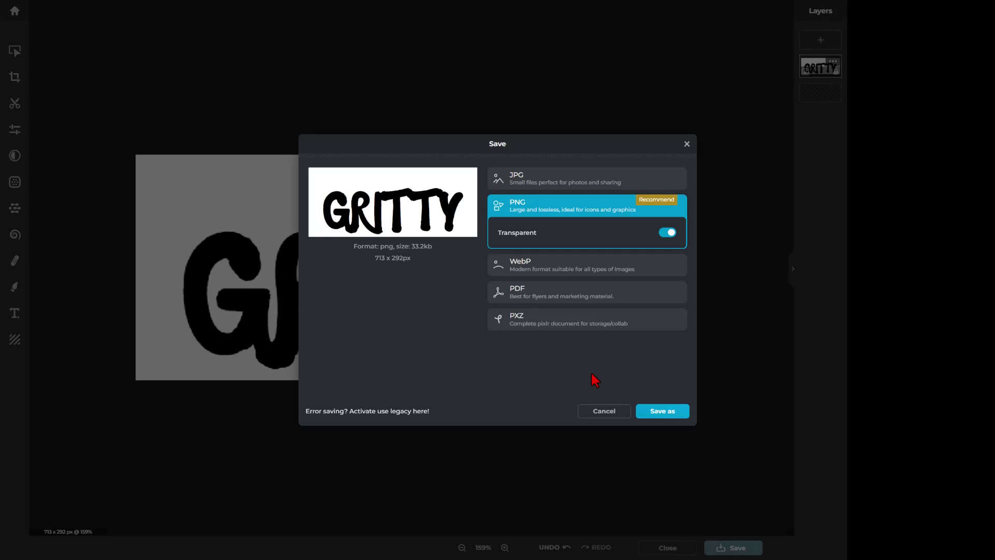
{"action": "left_click", "coordinate": [663, 413]}
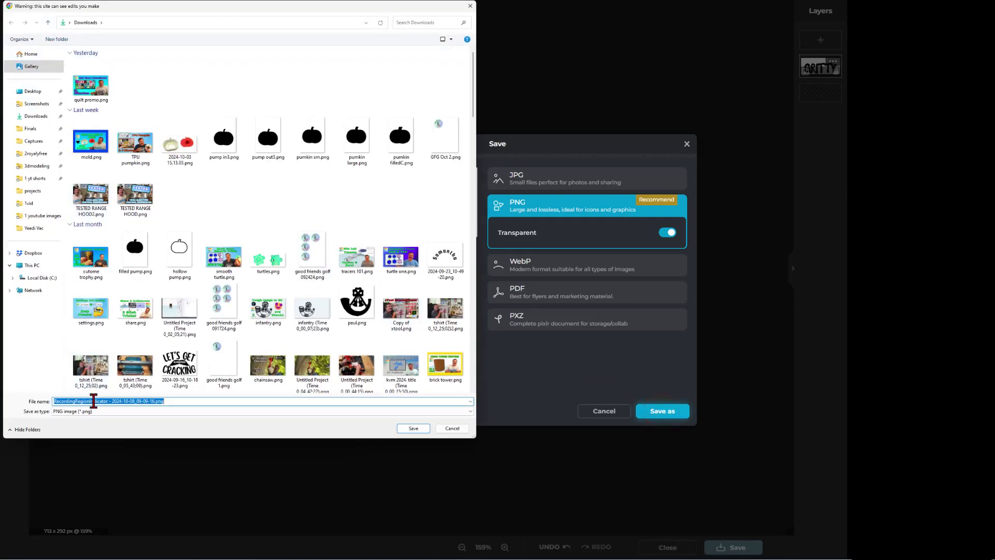
{"action": "type", "text": "grityy"}
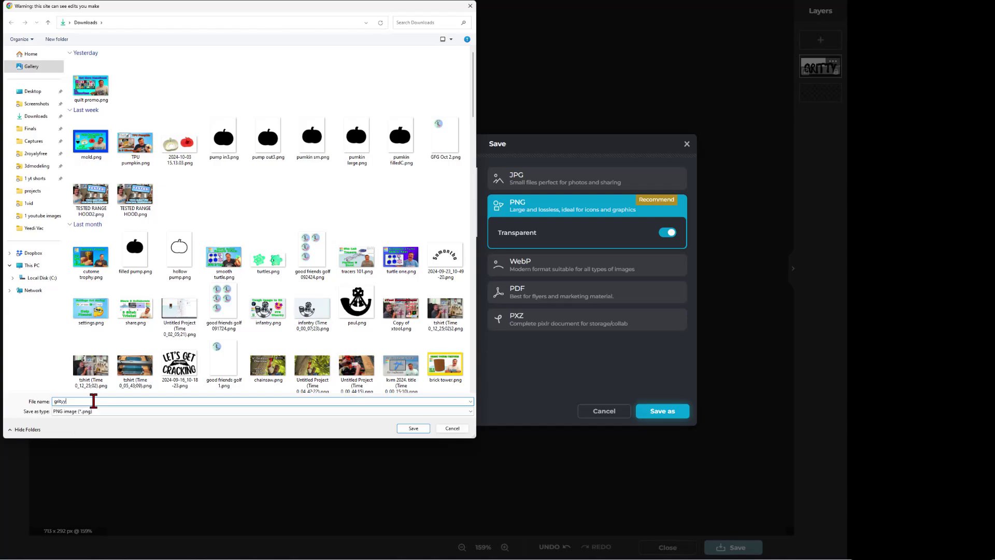
{"action": "key", "text": "Return"}
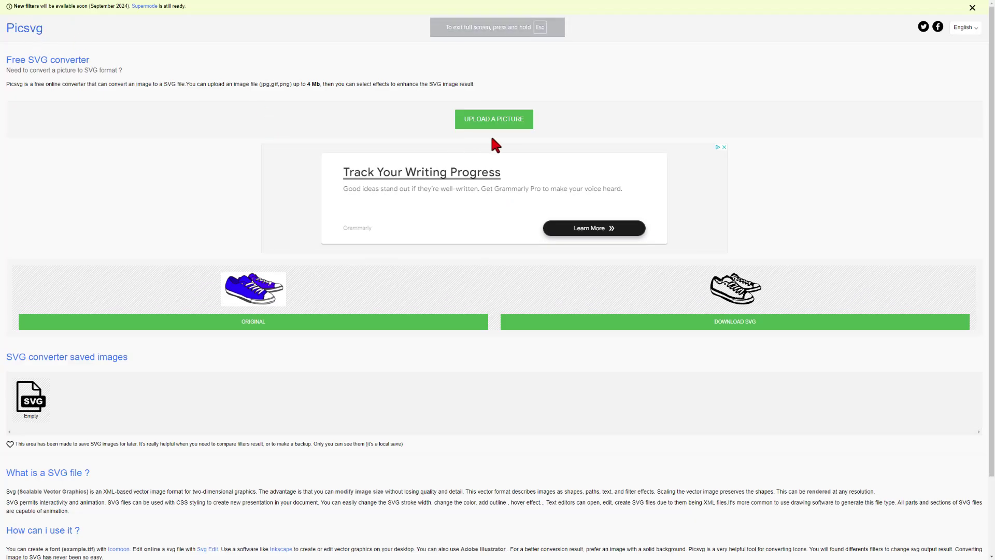
Upload gritty.png from Downloads and set the conversion filter to Internal 2.
{"action": "left_click", "coordinate": [490, 121]}
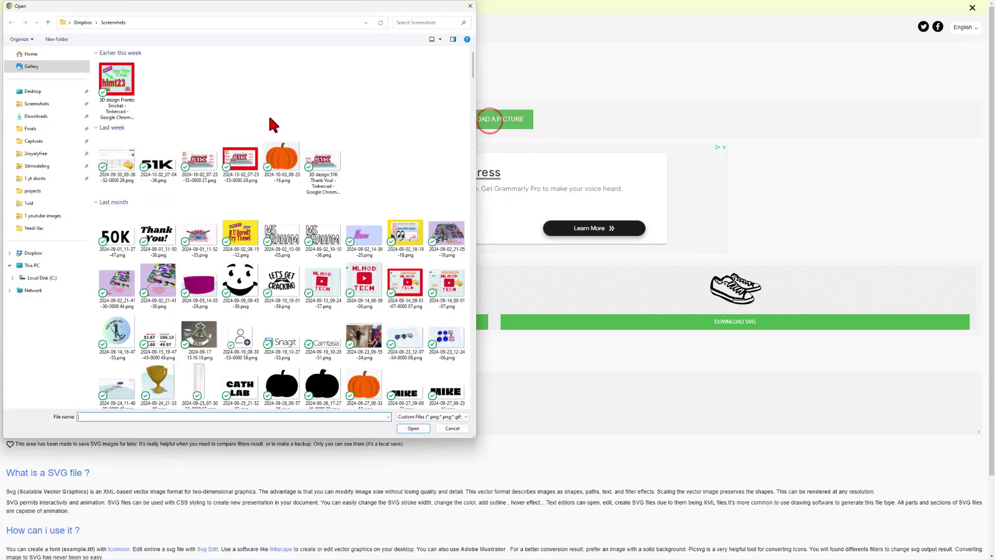
{"action": "left_click", "coordinate": [35, 119]}
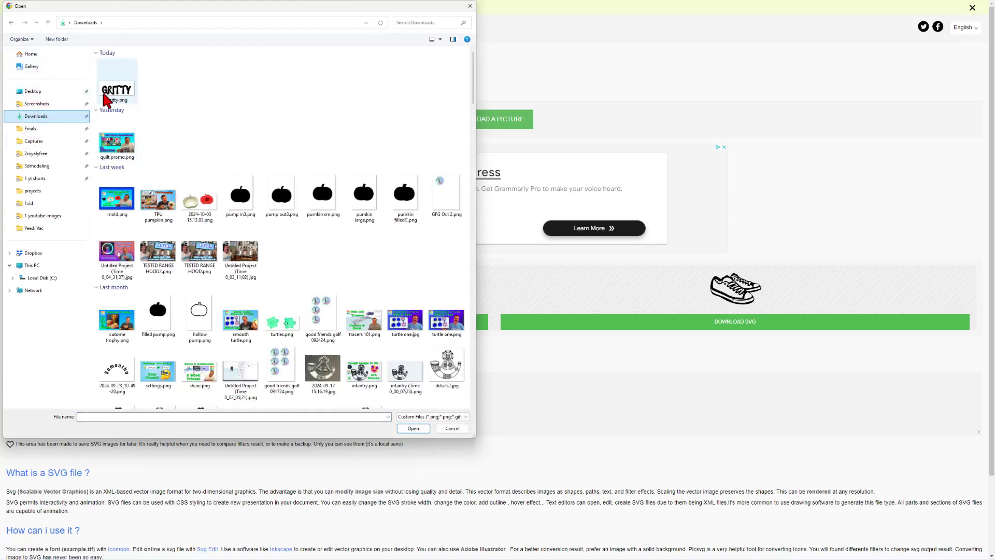
{"action": "double_click", "coordinate": [112, 96]}
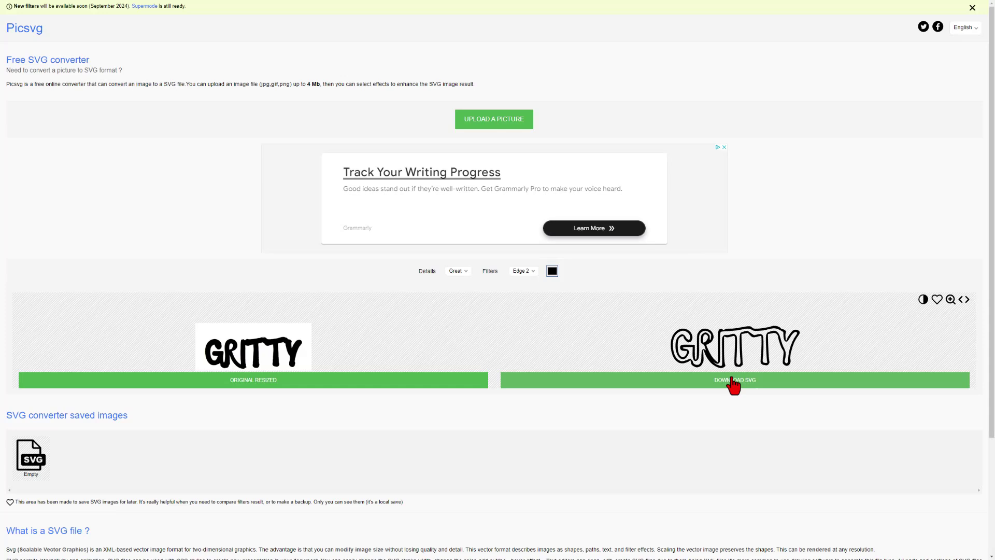
{"action": "left_click", "coordinate": [519, 271]}
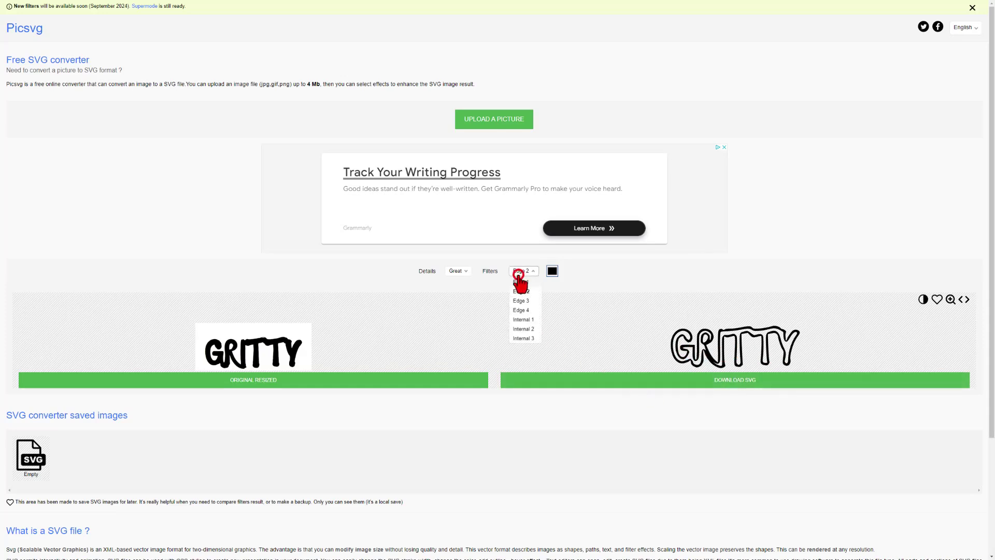
{"action": "left_click", "coordinate": [518, 328]}
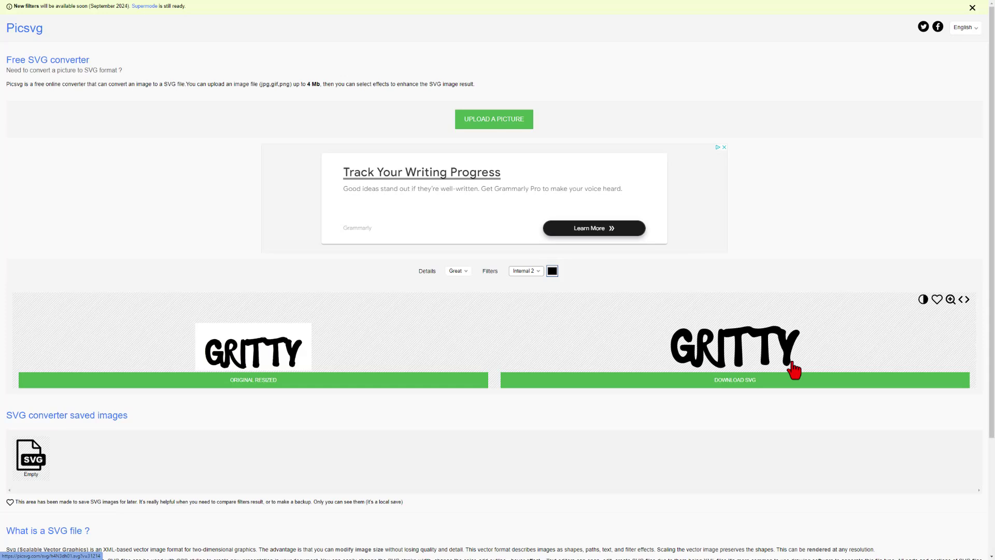
Download the converted SVG under a new file name based on gritty.
{"action": "left_click", "coordinate": [728, 378]}
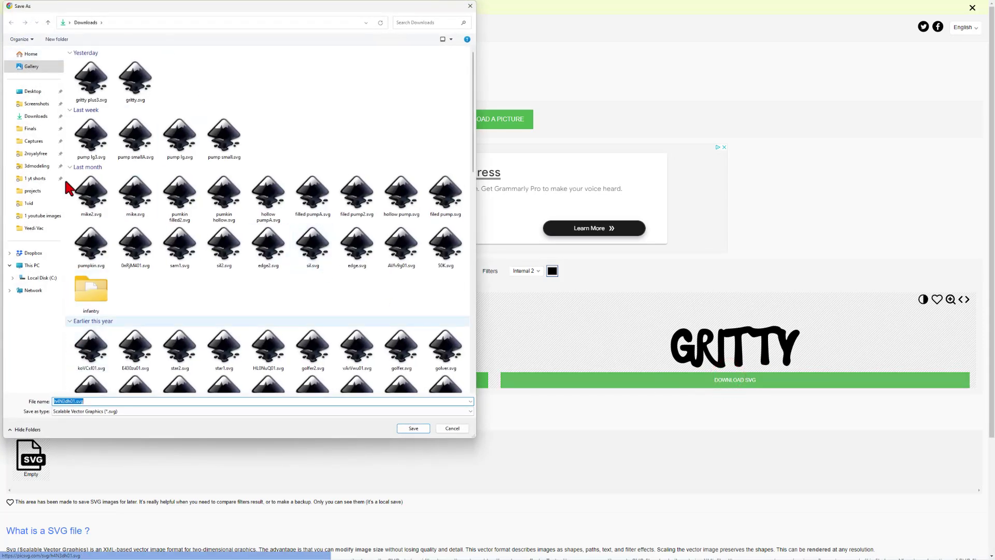
{"action": "left_click", "coordinate": [134, 85]}
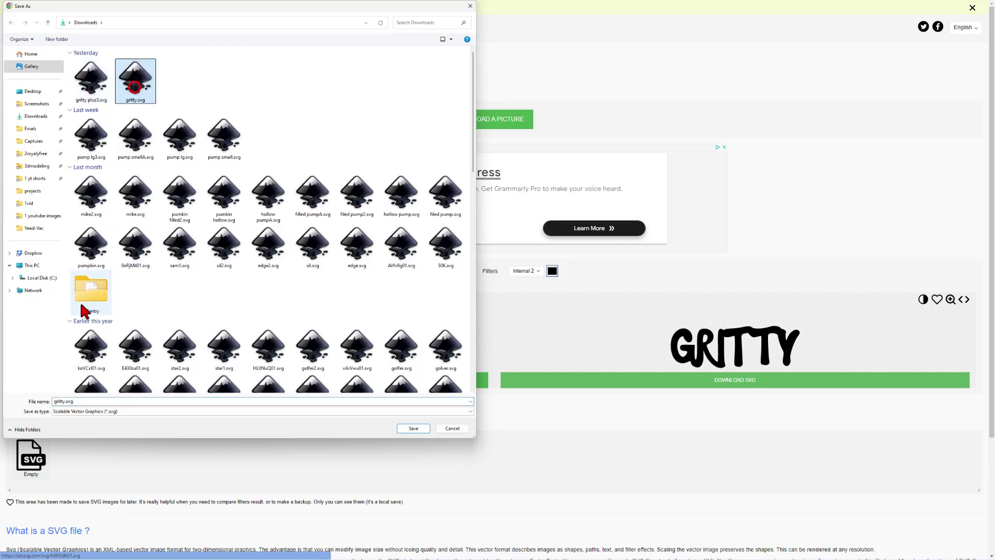
{"action": "type", "text": "v2"}
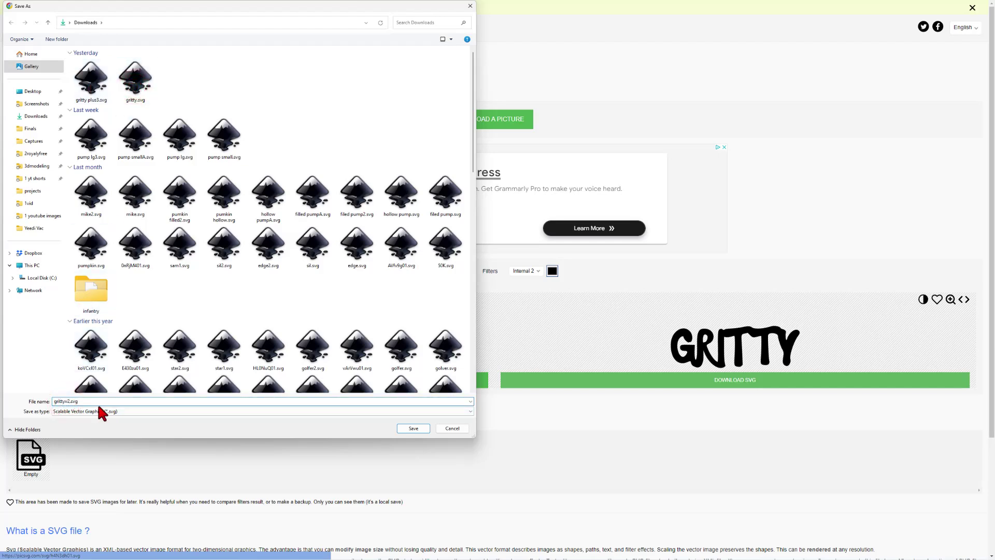
{"action": "key", "text": "Return"}
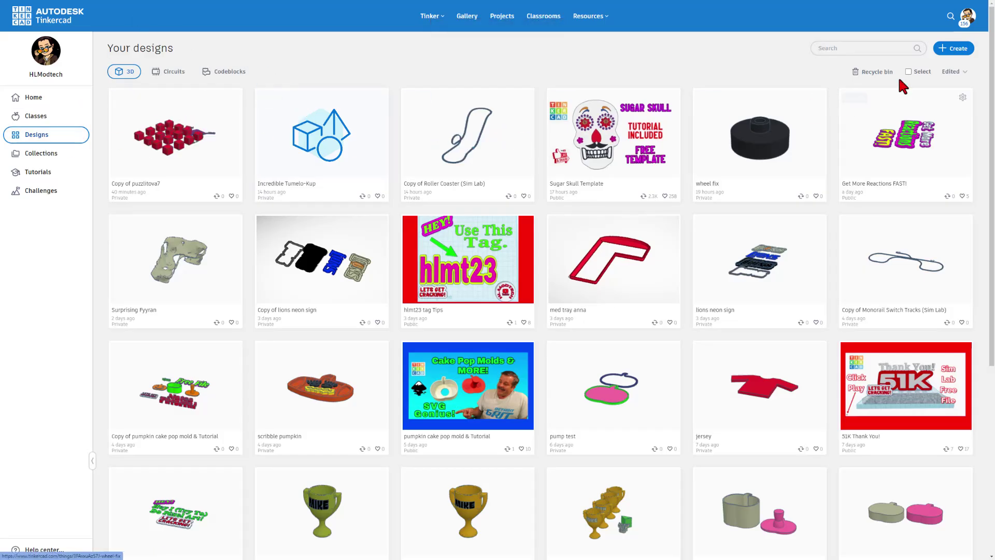
Create a new design named 'gritty led' and import grittyv2.svg at 120 mm width.
{"action": "left_click", "coordinate": [958, 50]}
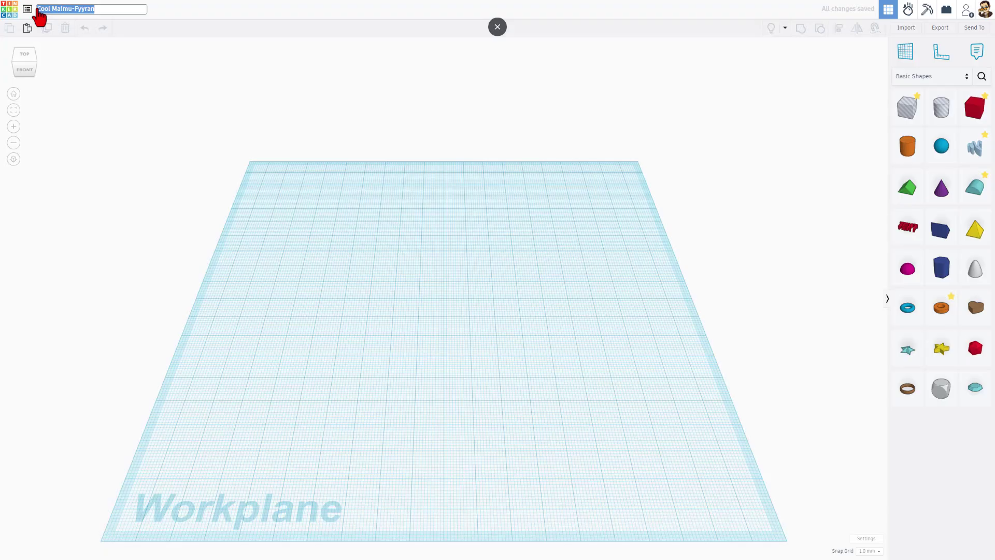
{"action": "type", "text": "gritty led"}
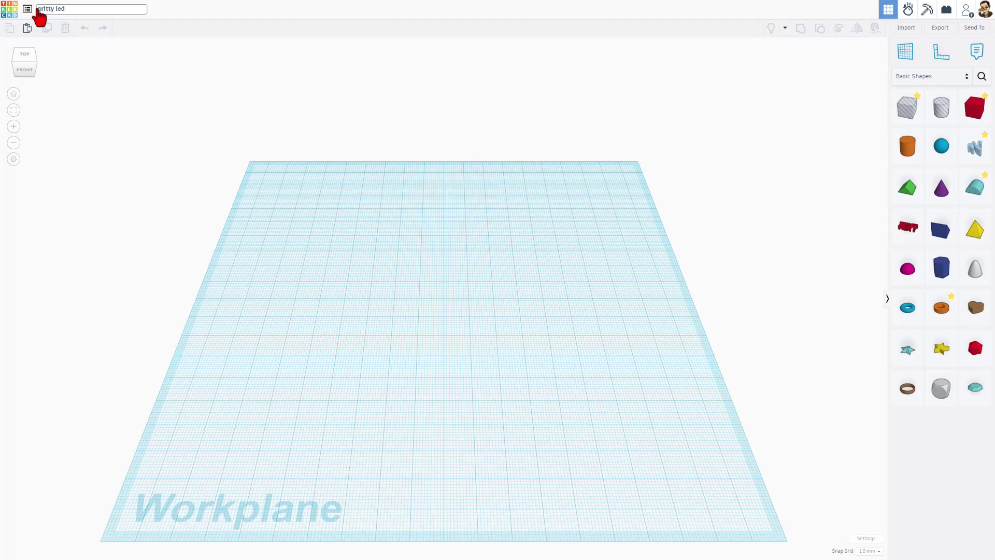
{"action": "left_click", "coordinate": [910, 33]}
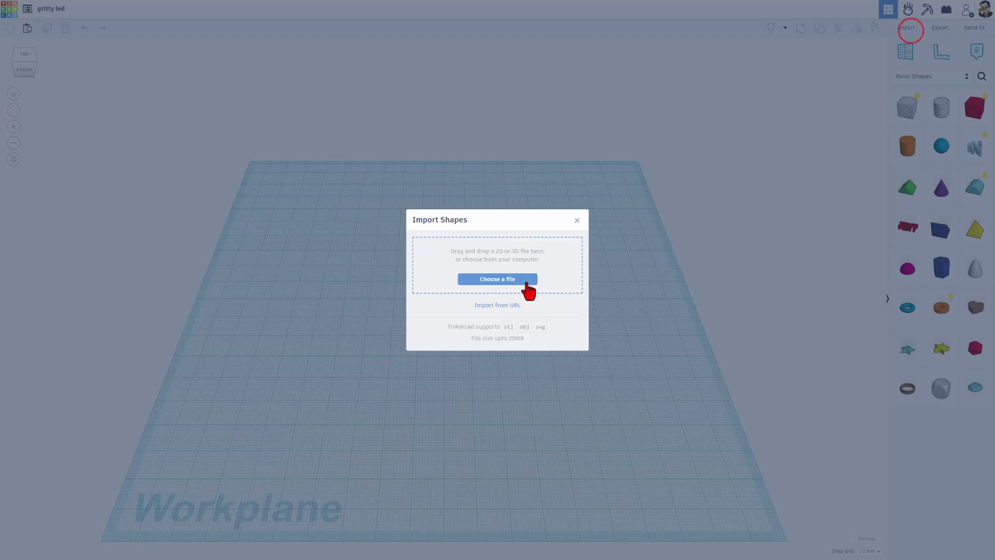
{"action": "left_click", "coordinate": [503, 283]}
{"action": "double_click", "coordinate": [123, 83]}
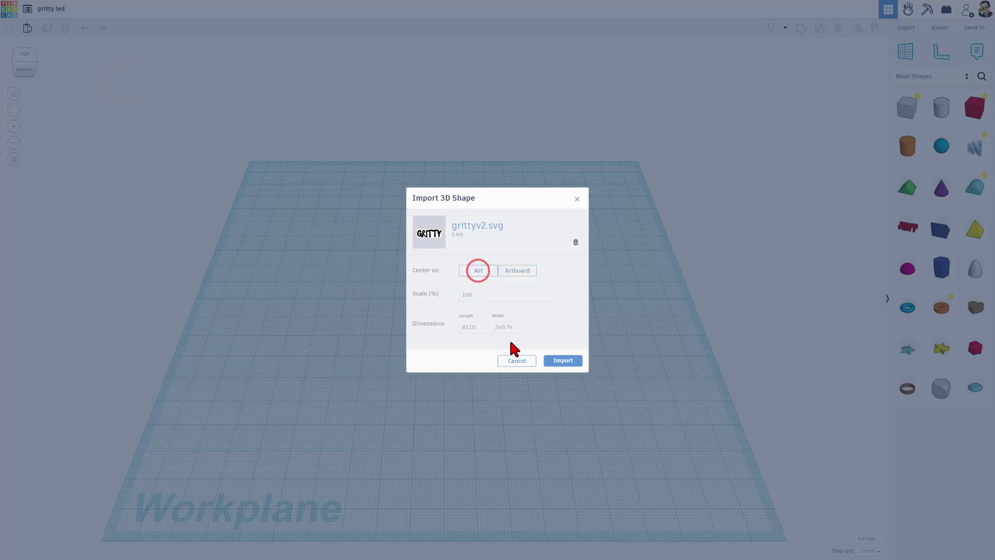
{"action": "double_click", "coordinate": [508, 326]}
{"action": "type", "text": "12"}
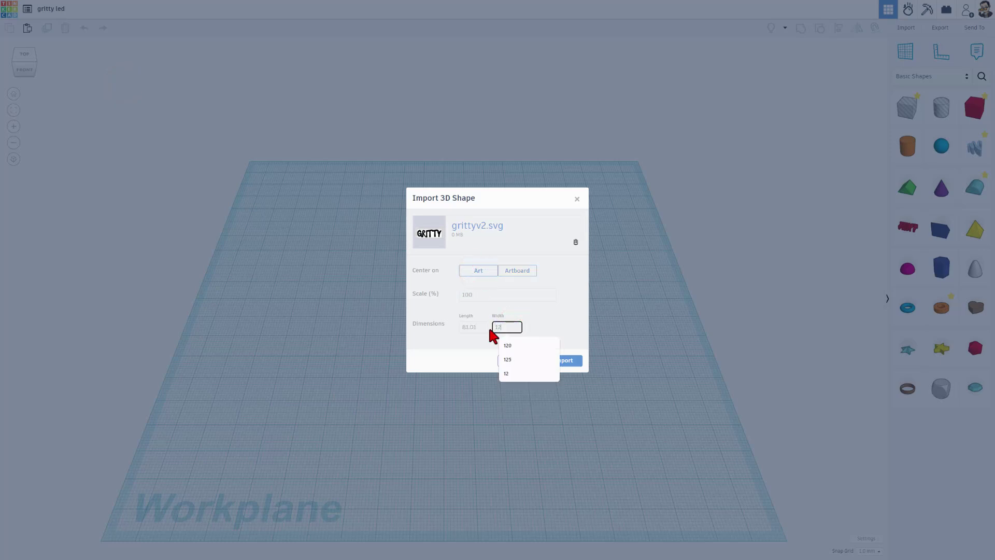
{"action": "type", "text": "0"}
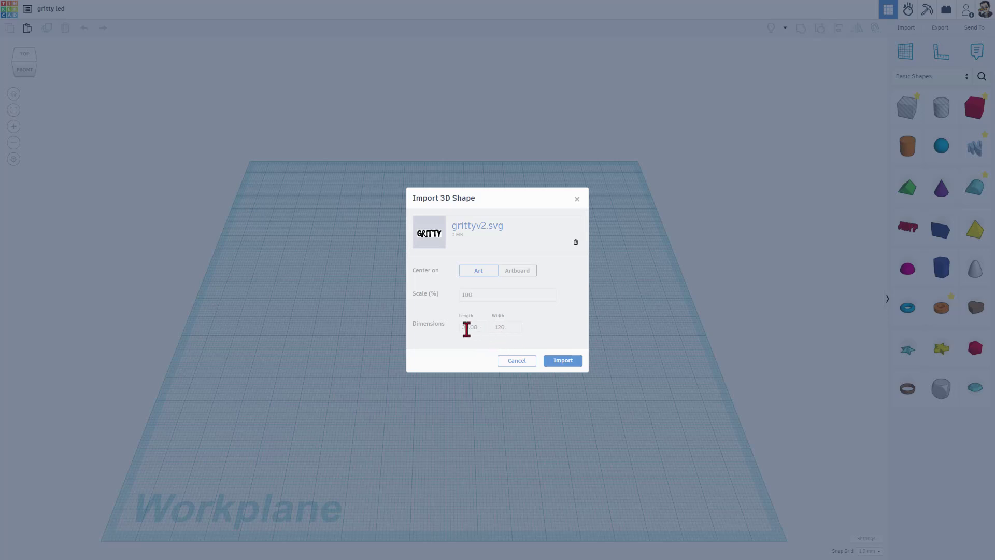
{"action": "left_click", "coordinate": [567, 363]}
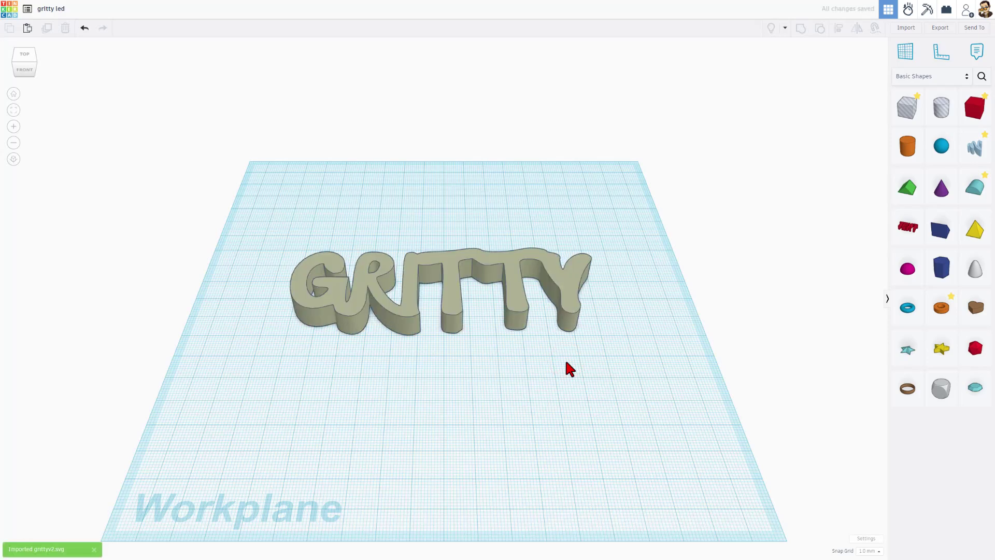
Shift GRITTY slightly and add a box on it, shrunk uniformly to 13 mm.
{"action": "right_click_drag", "start_coordinate": [520, 172], "coordinate": [509, 201]}
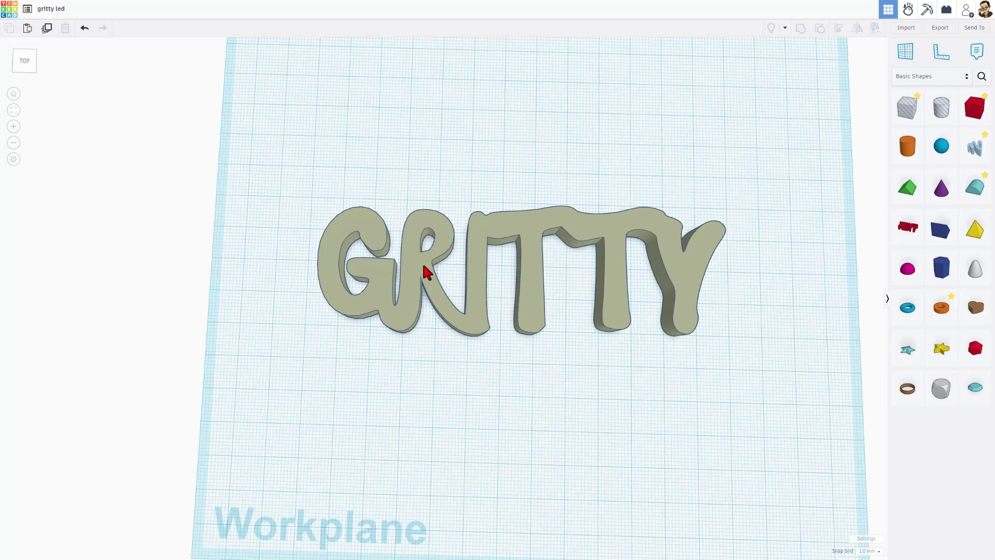
{"action": "left_click_drag", "start_coordinate": [424, 270], "coordinate": [439, 286]}
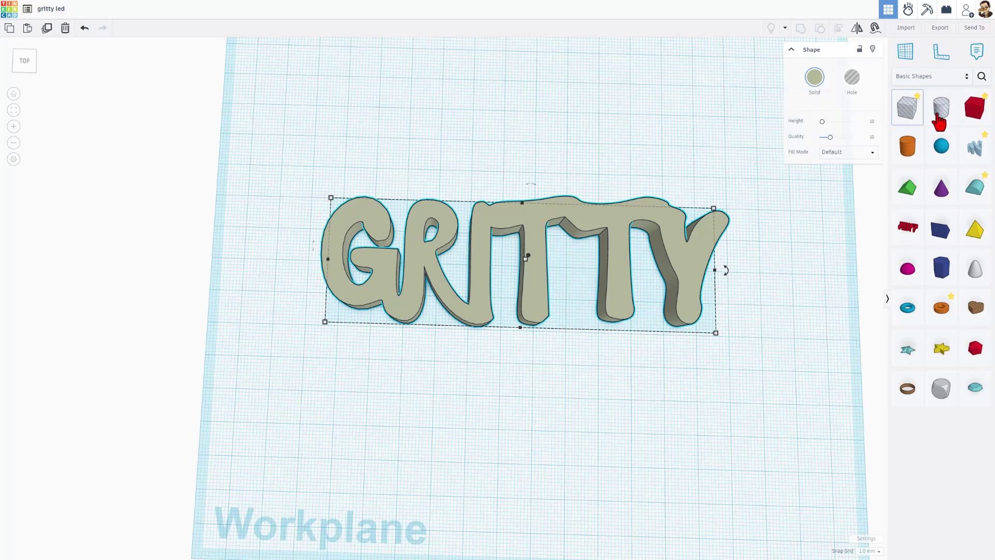
{"action": "left_click_drag", "start_coordinate": [974, 107], "coordinate": [605, 229]}
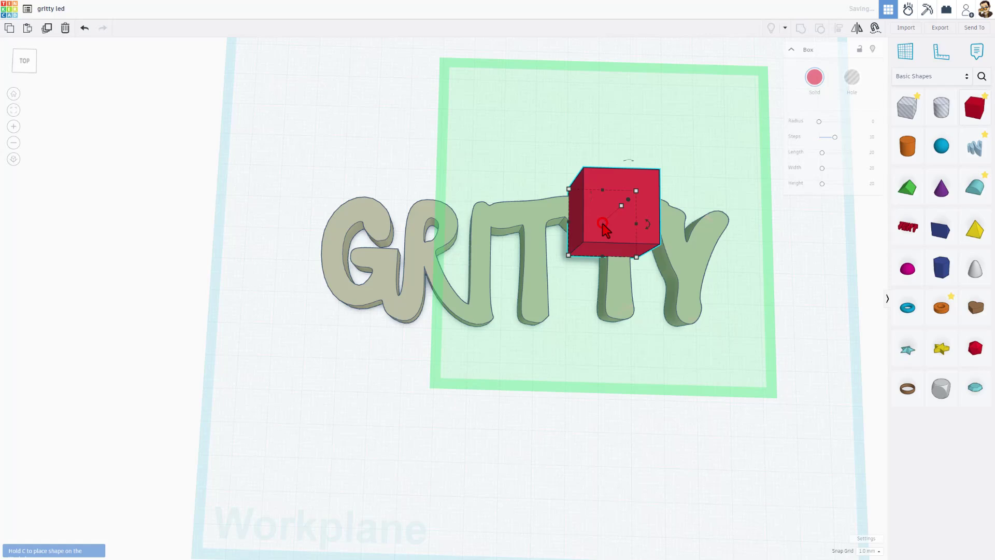
{"action": "right_click_drag", "start_coordinate": [605, 229], "coordinate": [629, 145]}
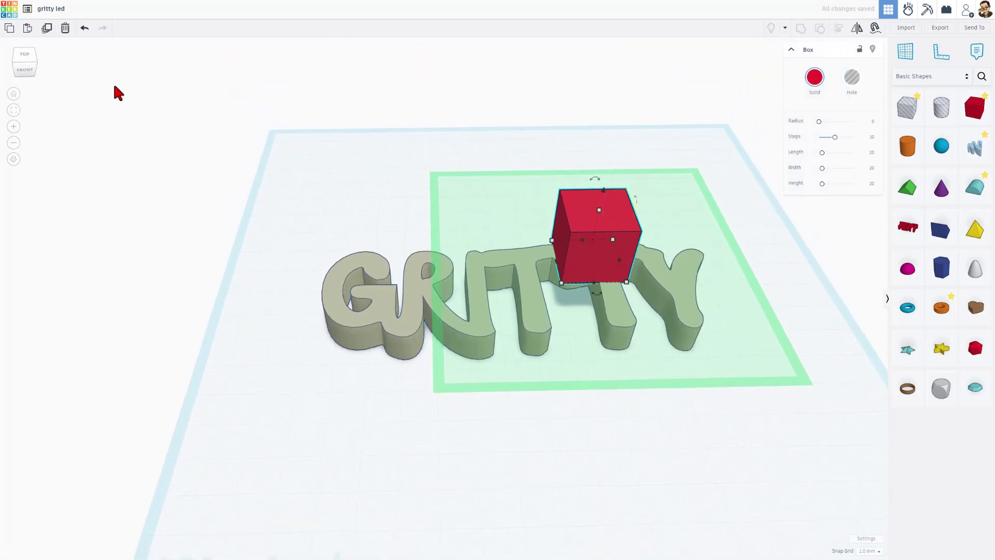
{"action": "left_click", "coordinate": [12, 66]}
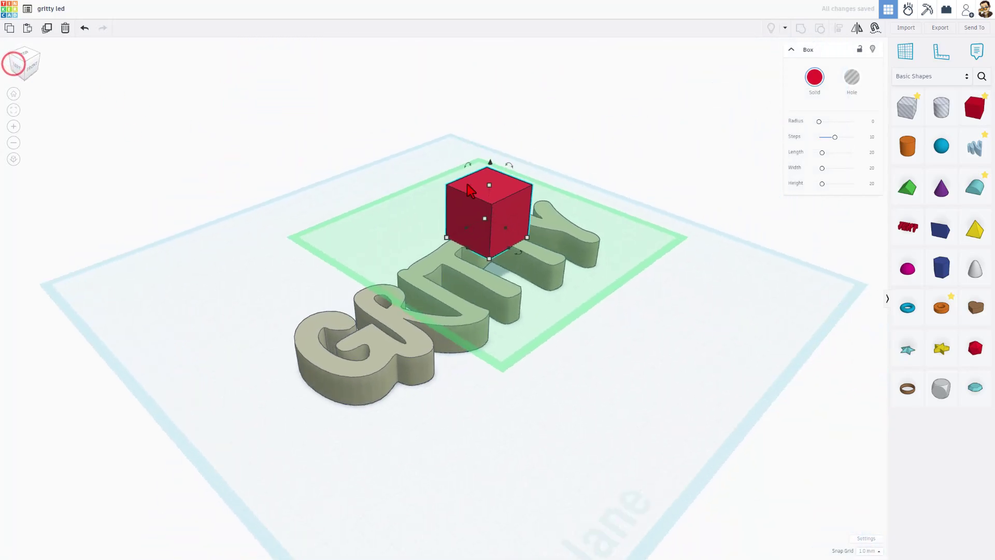
{"action": "left_click_drag", "start_coordinate": [490, 185], "coordinate": [527, 228], "text": "shift"}
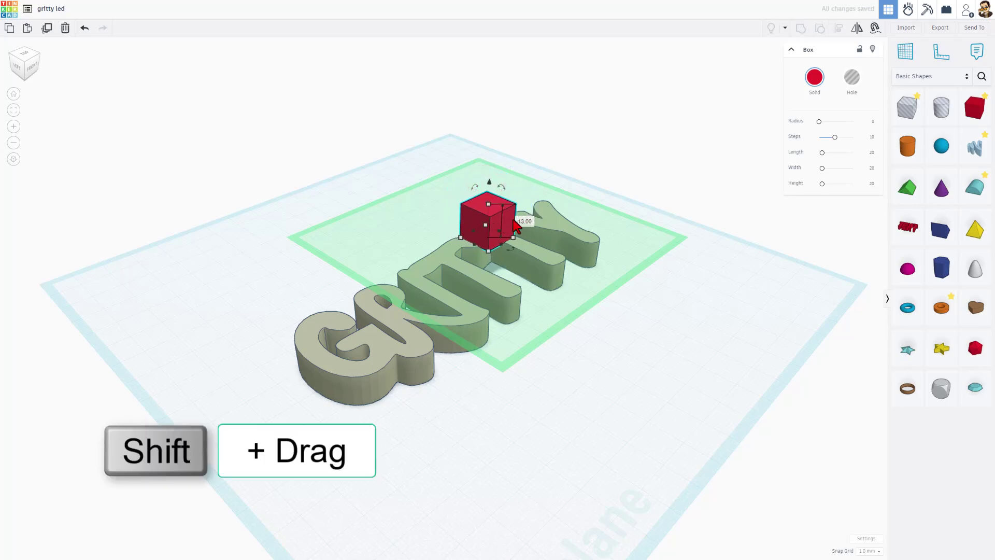
{"action": "key", "text": "Return"}
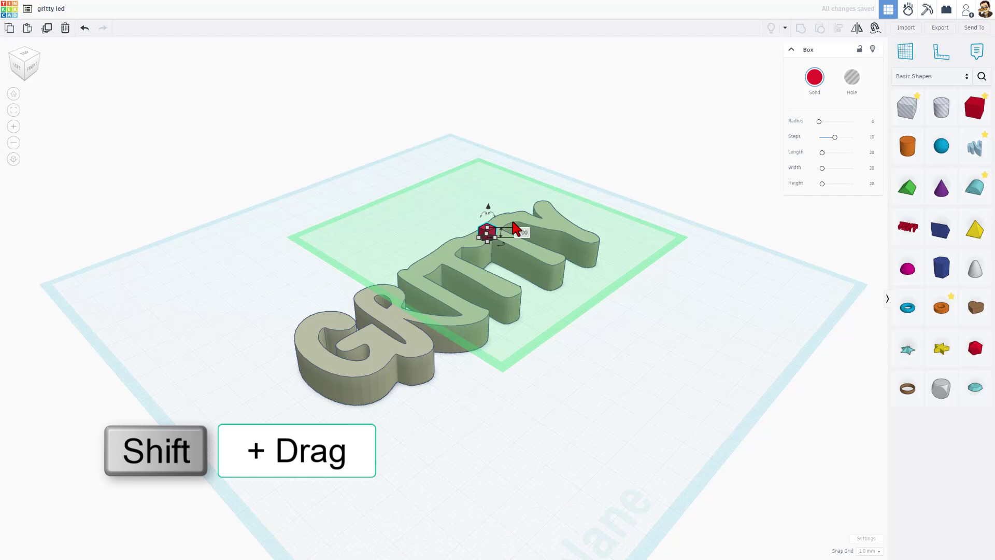
Place the small box just beside the top-right of the Y.
{"action": "right_click_drag", "start_coordinate": [515, 228], "coordinate": [445, 388]}
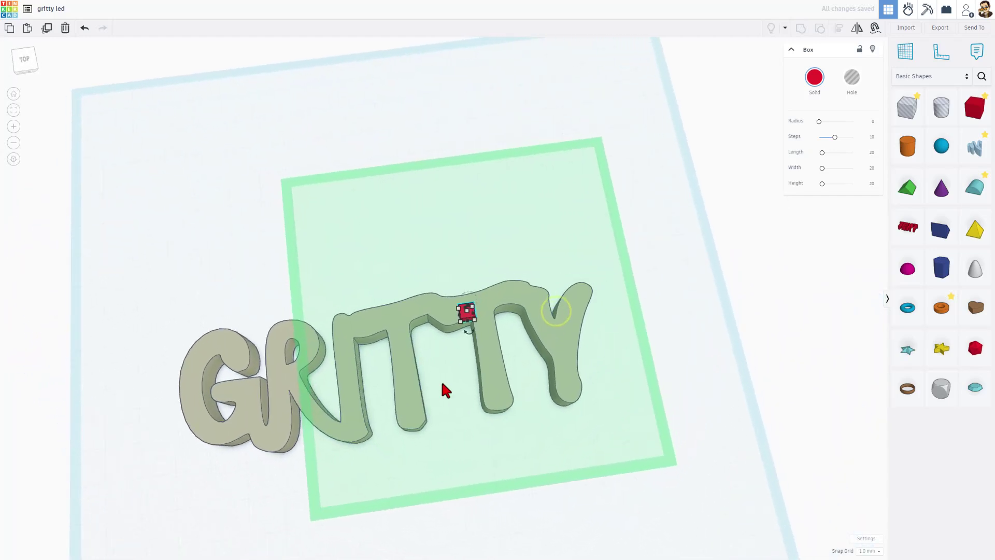
{"action": "mouse_move", "coordinate": [467, 313]}
{"action": "left_mouse_down"}
{"action": "mouse_move", "coordinate": [491, 321]}
{"action": "mouse_move", "coordinate": [539, 303]}
{"action": "mouse_move", "coordinate": [559, 335]}
{"action": "mouse_move", "coordinate": [583, 306]}
{"action": "mouse_move", "coordinate": [569, 391]}
{"action": "mouse_move", "coordinate": [549, 345]}
{"action": "mouse_move", "coordinate": [425, 309]}
{"action": "mouse_move", "coordinate": [395, 335]}
{"action": "mouse_move", "coordinate": [401, 369]}
{"action": "mouse_move", "coordinate": [375, 337]}
{"action": "mouse_move", "coordinate": [345, 337]}
{"action": "mouse_move", "coordinate": [351, 438]}
{"action": "mouse_move", "coordinate": [300, 415]}
{"action": "mouse_move", "coordinate": [295, 345]}
{"action": "mouse_move", "coordinate": [280, 351]}
{"action": "mouse_move", "coordinate": [269, 384]}
{"action": "mouse_move", "coordinate": [261, 449]}
{"action": "mouse_move", "coordinate": [245, 434]}
{"action": "mouse_move", "coordinate": [228, 393]}
{"action": "mouse_move", "coordinate": [240, 371]}
{"action": "mouse_move", "coordinate": [359, 415]}
{"action": "mouse_move", "coordinate": [404, 241]}
{"action": "mouse_move", "coordinate": [575, 261]}
{"action": "left_mouse_up"}
{"action": "right_click_drag", "start_coordinate": [618, 340], "coordinate": [626, 298]}
Delete the small red box and duplicate the GRITTY lettering.
{"action": "left_click", "coordinate": [626, 297]}
{"action": "left_click", "coordinate": [573, 259]}
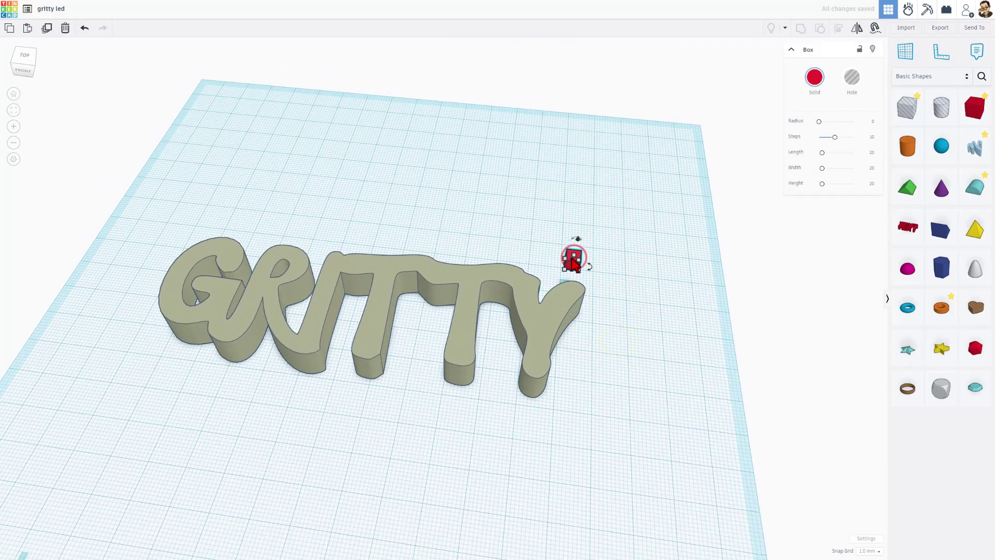
{"action": "key", "text": "Delete"}
{"action": "right_click_drag", "start_coordinate": [429, 373], "coordinate": [425, 313]}
{"action": "left_click", "coordinate": [413, 310]}
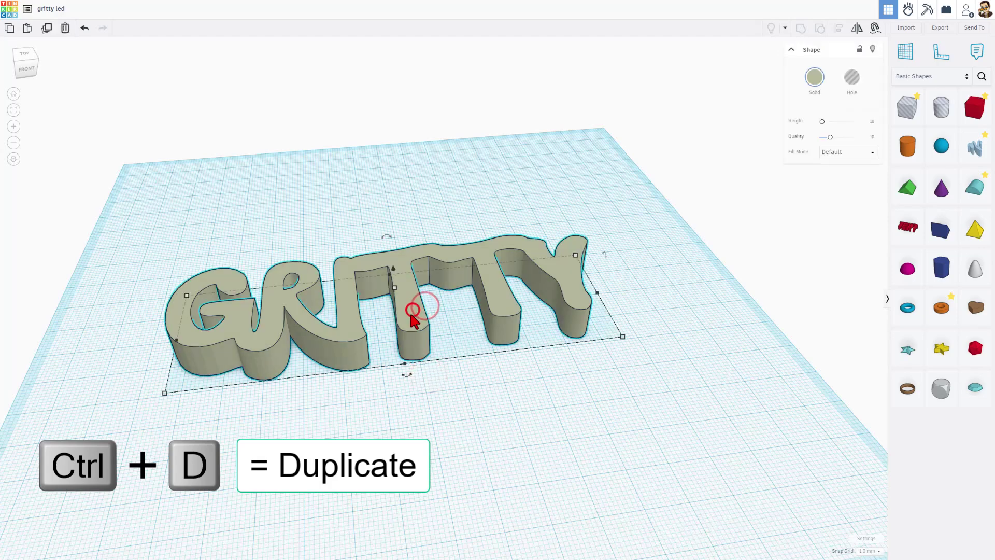
{"action": "key", "text": "ctrl+d"}
{"action": "right_click_drag", "start_coordinate": [396, 319], "coordinate": [381, 332]}
{"action": "left_click", "coordinate": [422, 409]}
{"action": "left_click", "coordinate": [399, 336]}
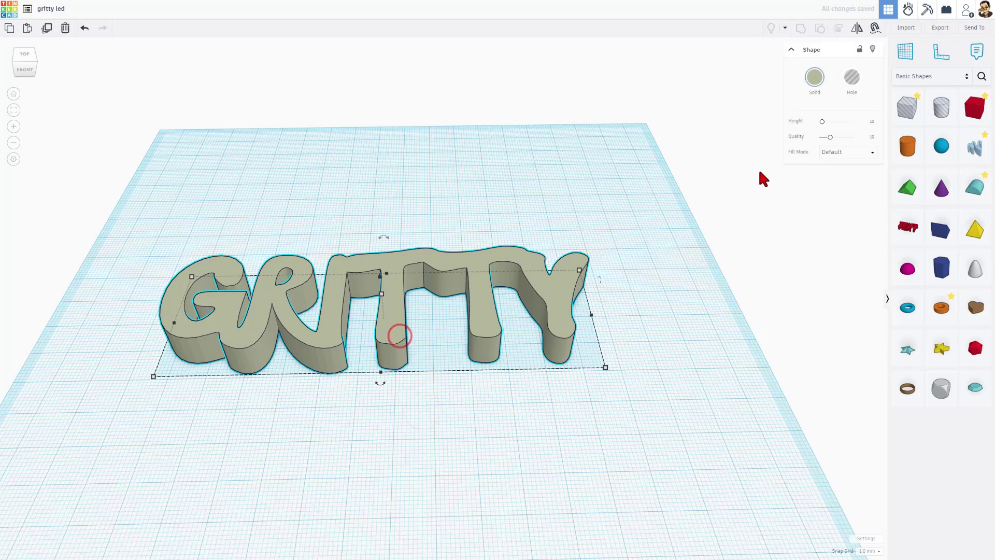
Make the GRITTY copy an Outer Line outline with round corners, line width 1, quality 24.
{"action": "left_click", "coordinate": [835, 152]}
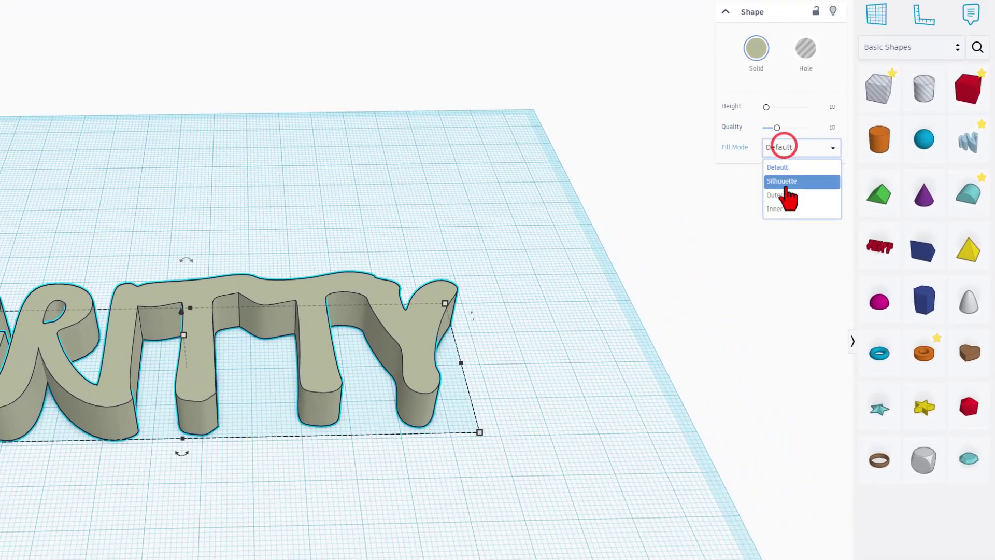
{"action": "left_click", "coordinate": [778, 195]}
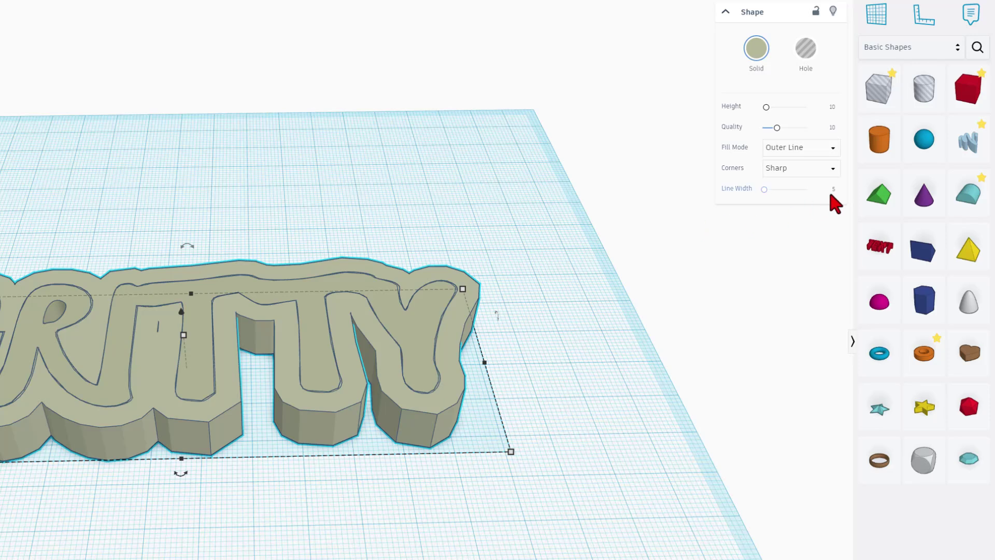
{"action": "key", "text": "BackSpace"}
{"action": "left_click", "coordinate": [793, 172]}
{"action": "left_click", "coordinate": [793, 181]}
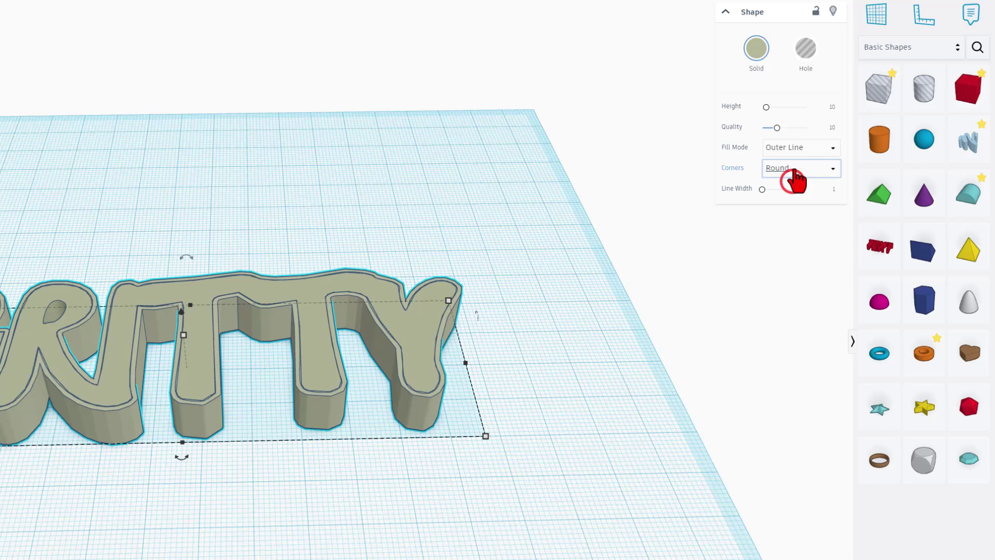
{"action": "left_click_drag", "start_coordinate": [777, 127], "coordinate": [850, 142]}
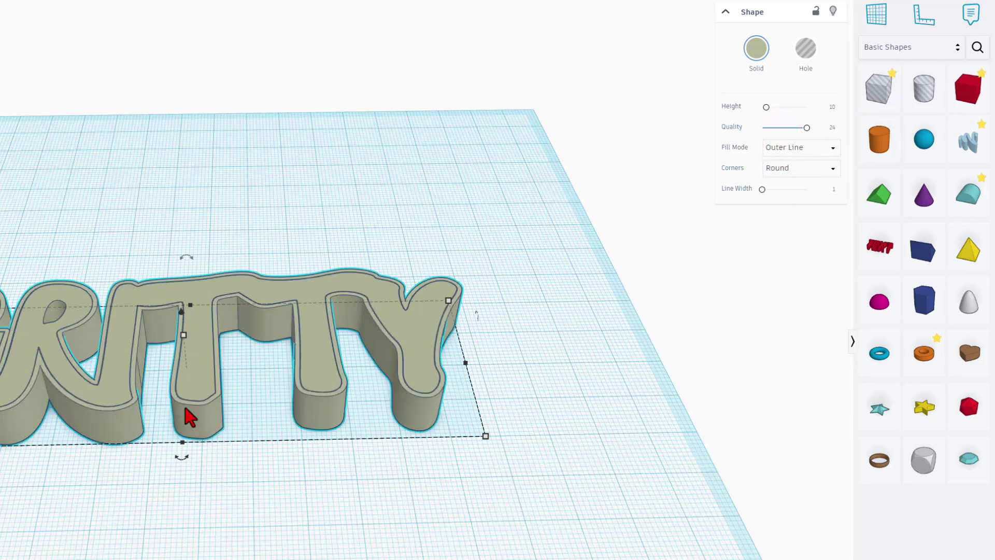
{"action": "right_click_drag", "start_coordinate": [189, 437], "coordinate": [191, 244]}
{"action": "left_click", "coordinate": [186, 239]}
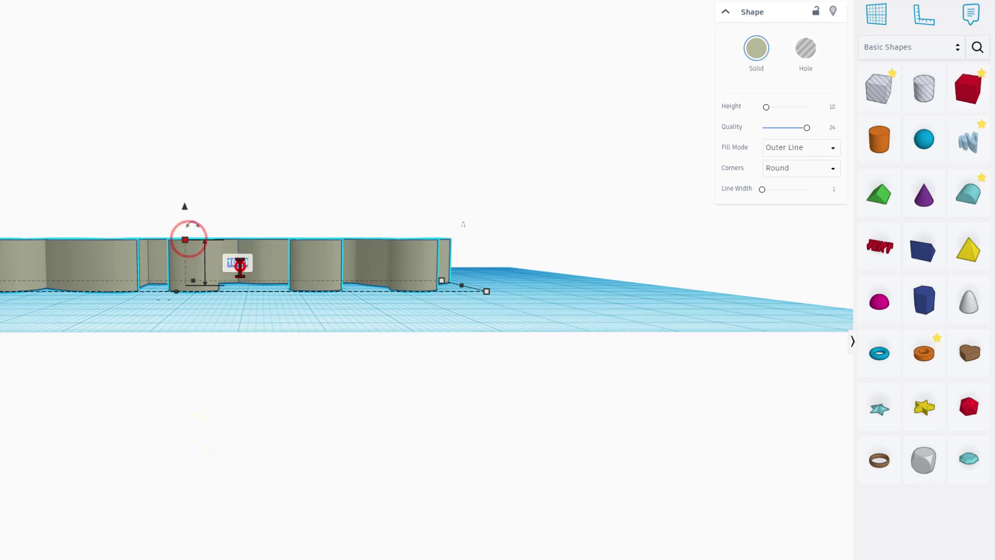
{"action": "right_click_drag", "start_coordinate": [313, 231], "coordinate": [295, 351]}
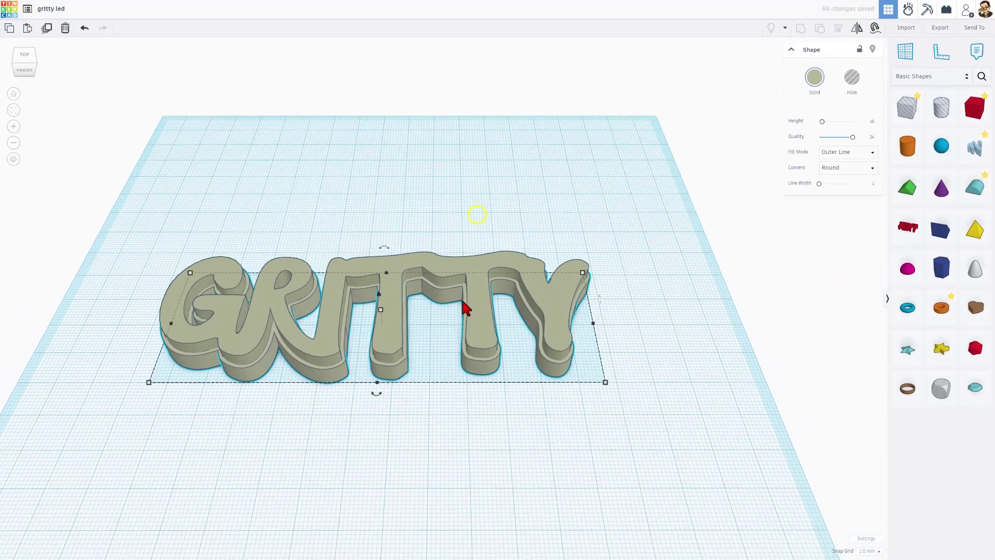
Set the solid inner letters' height to 1 mm to form the tray floor.
{"action": "right_click_drag", "start_coordinate": [224, 407], "coordinate": [334, 452]}
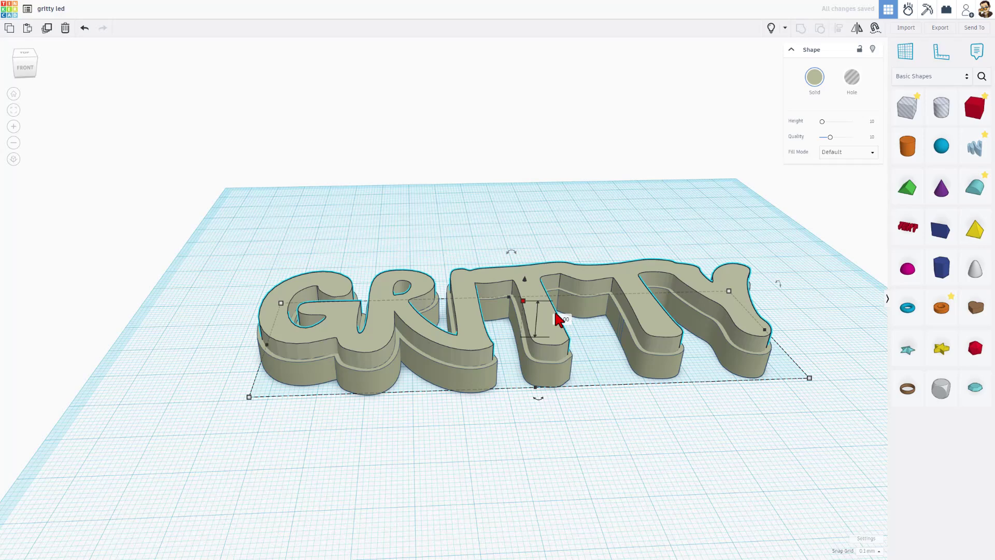
{"action": "type", "text": "1"}
{"action": "key", "text": "Return"}
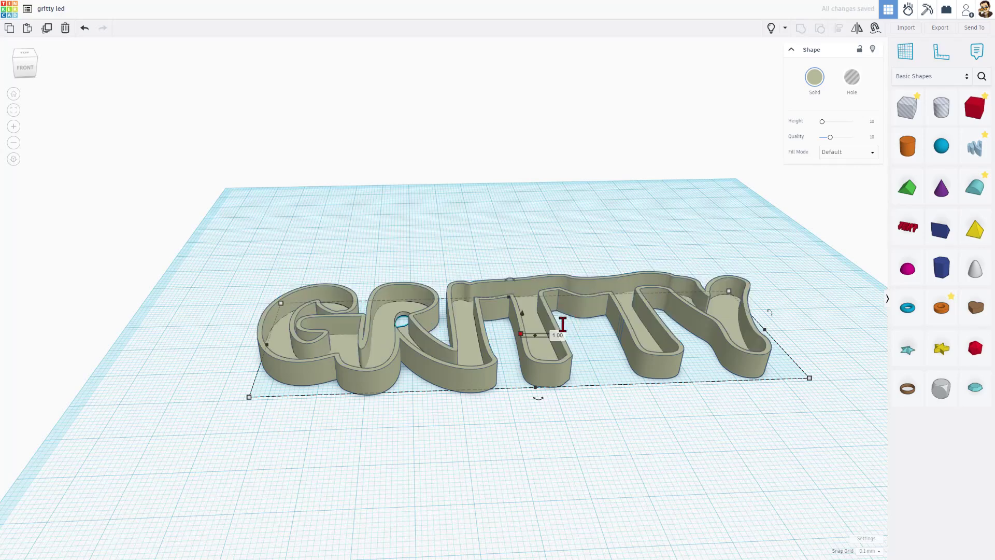
{"action": "right_click_drag", "start_coordinate": [563, 324], "coordinate": [618, 238]}
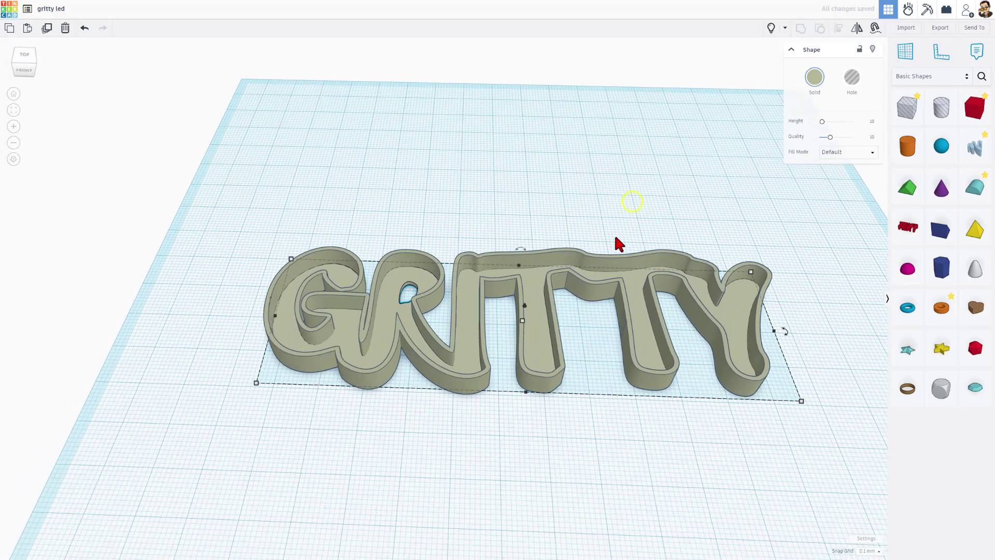
{"action": "right_click_drag", "start_coordinate": [493, 263], "coordinate": [428, 303]}
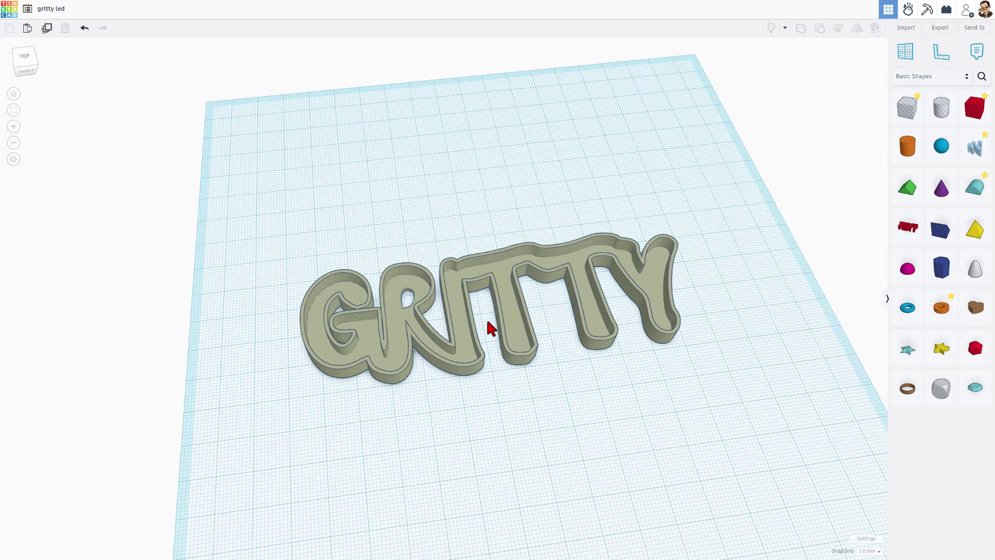
{"action": "left_click", "coordinate": [456, 406]}
Duplicate GRITTY, raise the copy above the original, and make it a hole.
{"action": "left_click", "coordinate": [395, 292]}
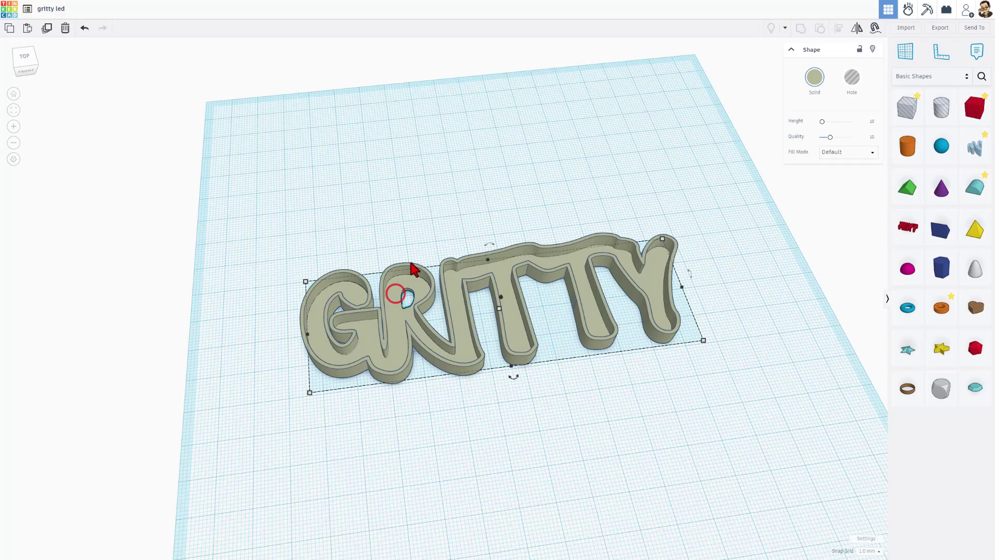
{"action": "right_click_drag", "start_coordinate": [533, 264], "coordinate": [435, 318]}
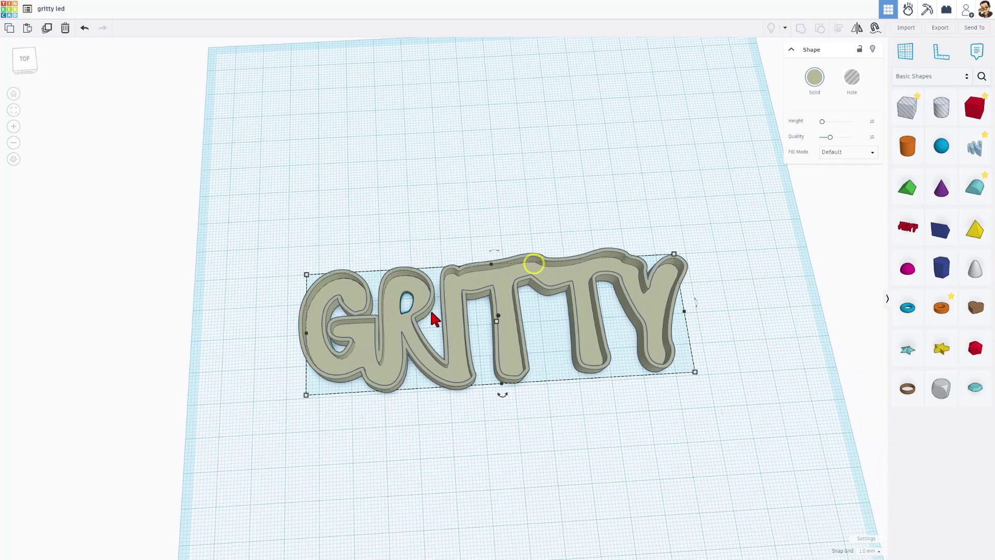
{"action": "key", "text": "ctrl+d"}
{"action": "key", "text": "Up"}
{"action": "key", "text": "Up"}
{"action": "key", "text": "Up"}
{"action": "key", "text": "Up"}
{"action": "key", "text": "Up"}
{"action": "key", "text": "Up"}
{"action": "key", "text": "Up"}
{"action": "key", "text": "Up"}
{"action": "key", "text": "Up"}
{"action": "key", "text": "Up"}
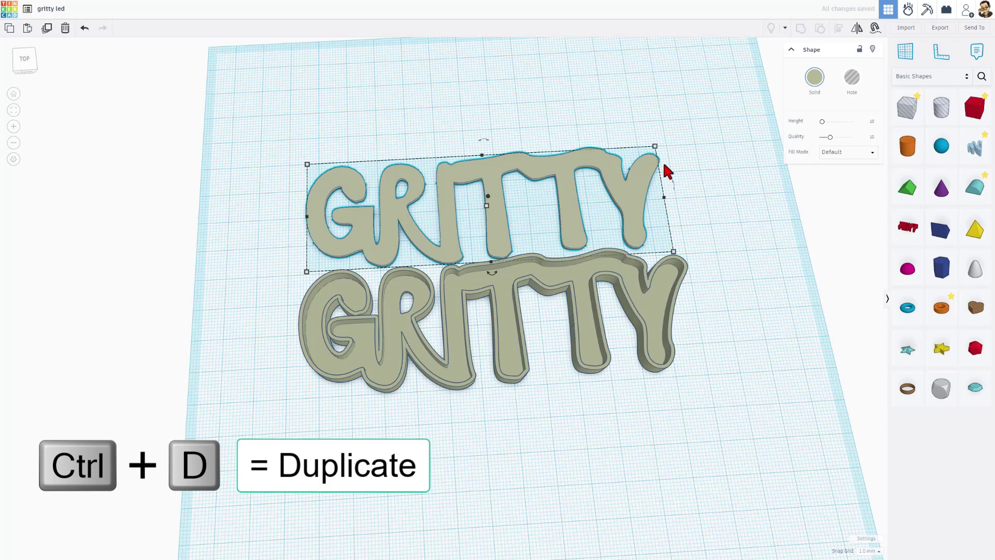
{"action": "left_click", "coordinate": [850, 99]}
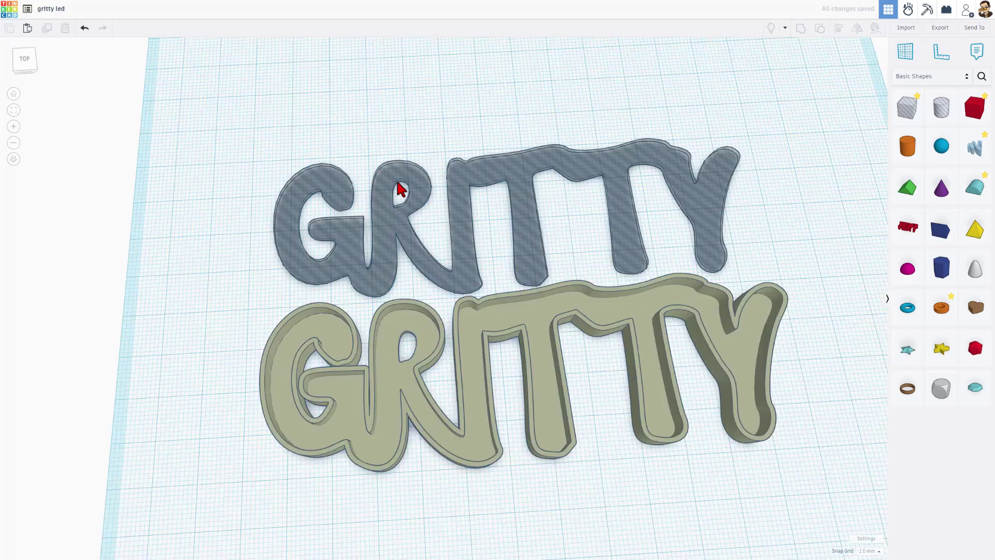
Add a 1 mm tall cylinder over the G and group it with the hole lettering.
{"action": "left_click_drag", "start_coordinate": [910, 161], "coordinate": [394, 220]}
{"action": "right_click_drag", "start_coordinate": [394, 220], "coordinate": [436, 164]}
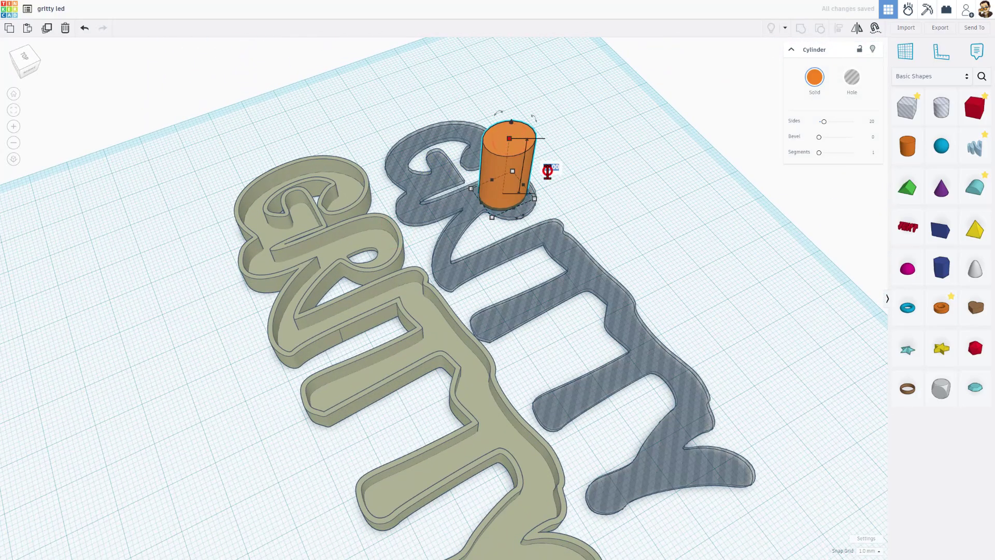
{"action": "type", "text": "1"}
{"action": "key", "text": "Return"}
{"action": "left_click", "coordinate": [549, 148]}
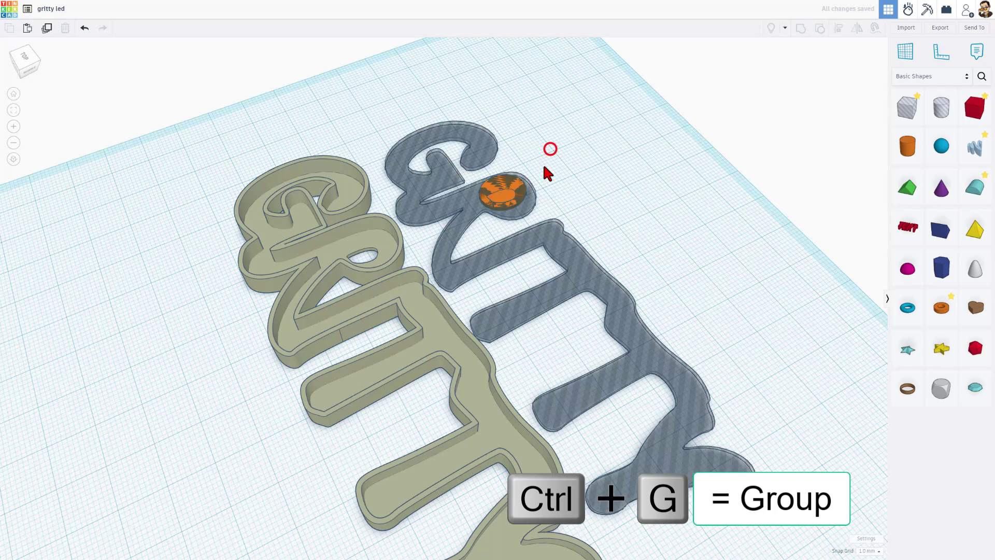
{"action": "right_click_drag", "start_coordinate": [544, 171], "coordinate": [544, 195]}
{"action": "left_click_drag", "start_coordinate": [548, 164], "coordinate": [443, 228]}
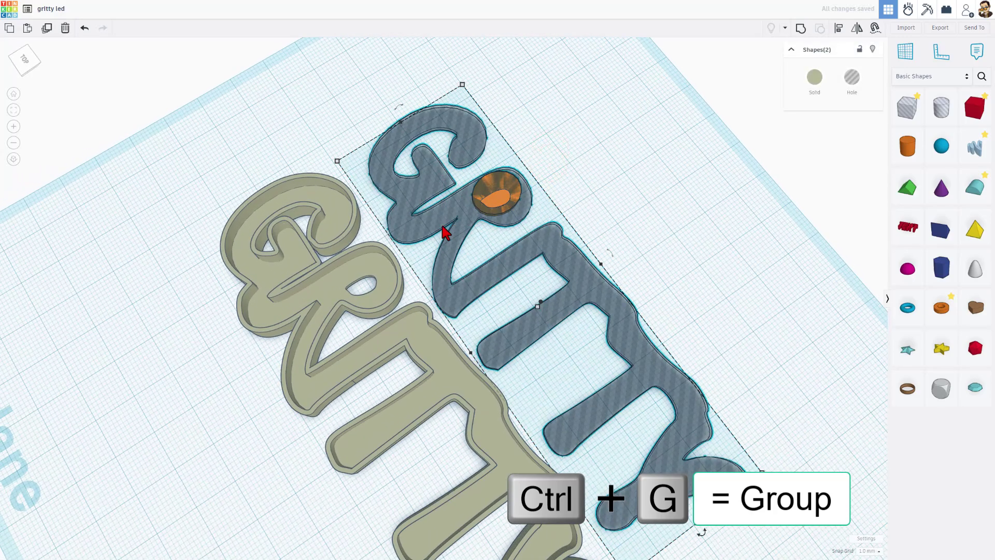
{"action": "key", "text": "ctrl+g"}
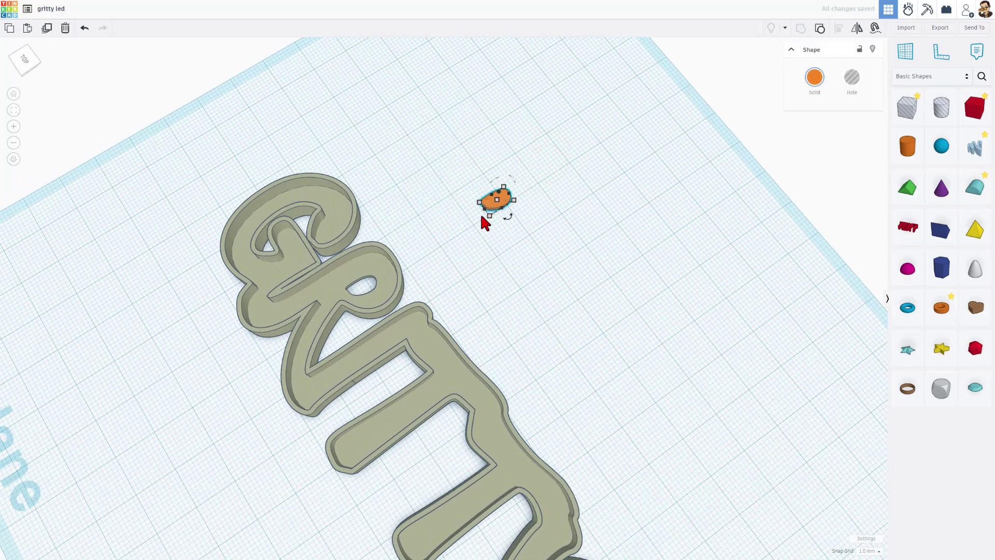
{"action": "right_click_drag", "start_coordinate": [496, 216], "coordinate": [834, 70]}
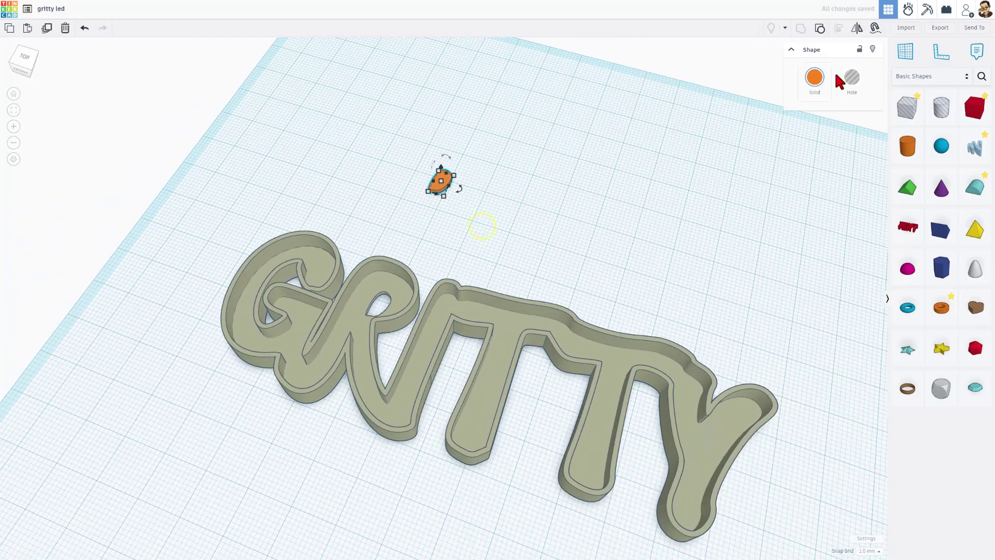
Export the small orange piece as gritty led part.svg, then delete it.
{"action": "left_click", "coordinate": [941, 28]}
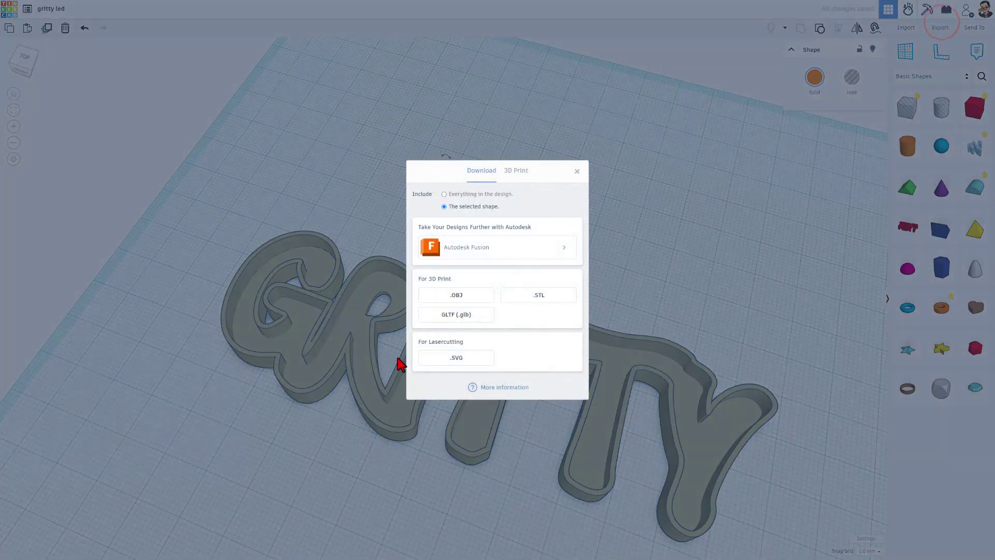
{"action": "left_click", "coordinate": [468, 359]}
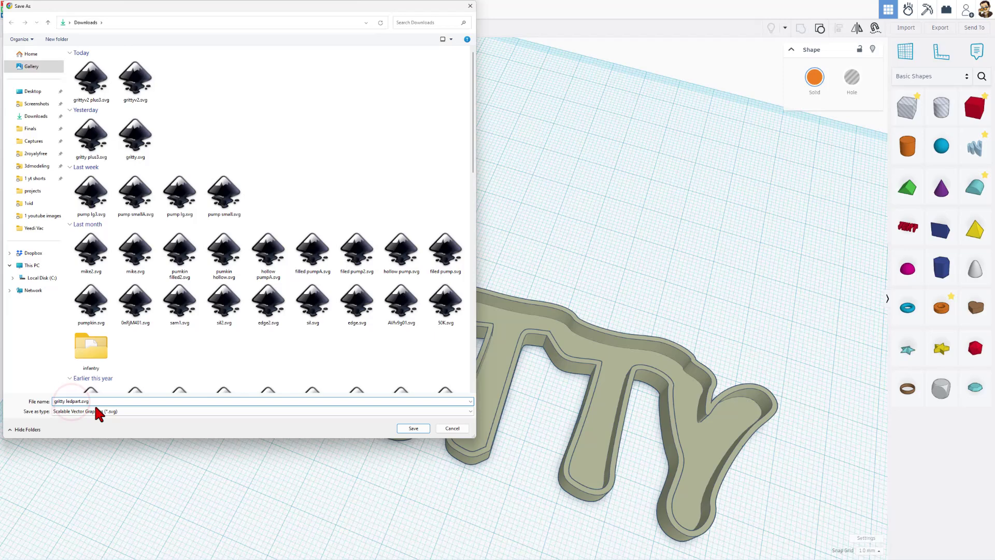
{"action": "key", "text": "Return"}
{"action": "left_click", "coordinate": [429, 213]}
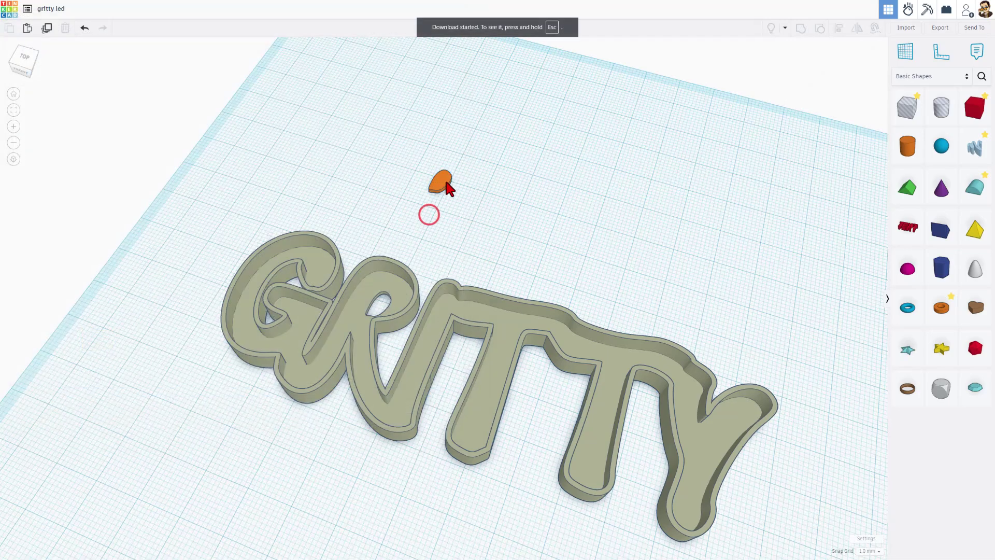
{"action": "left_click", "coordinate": [445, 183]}
{"action": "key", "text": "Delete"}
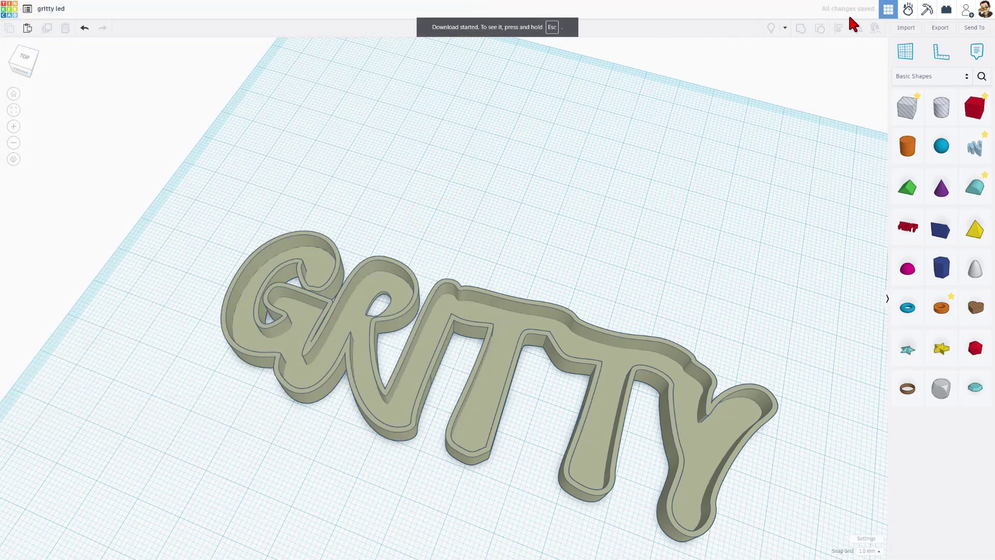
Import gritty led part.svg back into the design.
{"action": "left_click", "coordinate": [906, 28]}
{"action": "left_click", "coordinate": [501, 280]}
{"action": "left_click", "coordinate": [124, 92]}
{"action": "double_click", "coordinate": [124, 92]}
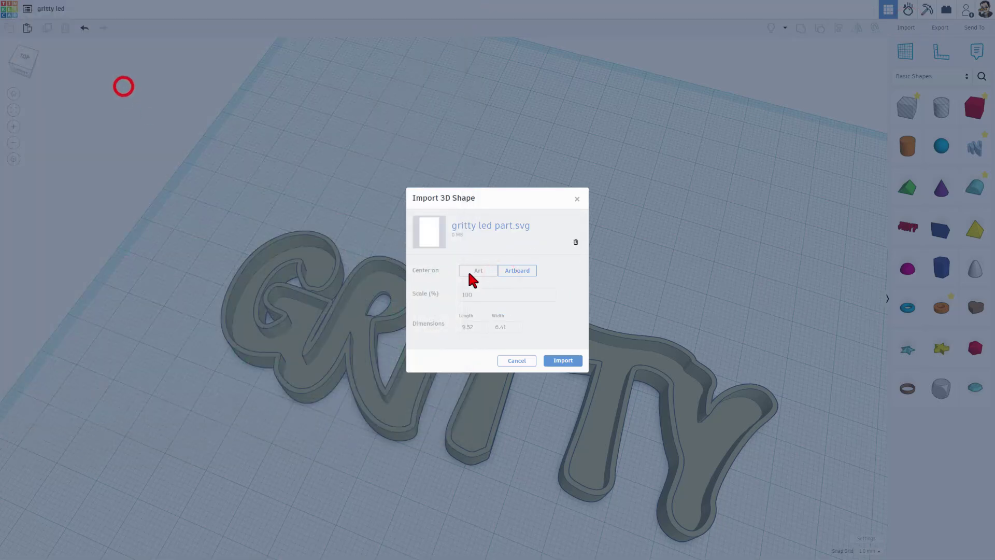
{"action": "left_click", "coordinate": [469, 270]}
{"action": "left_click", "coordinate": [564, 361]}
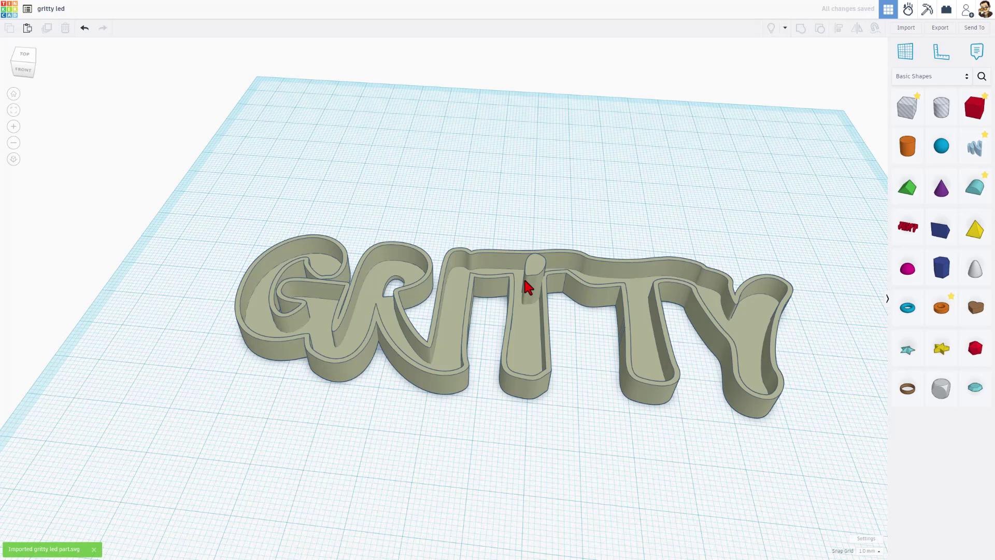
Move the piece off the T and make it Inner Line, quality 24, round corners.
{"action": "left_click_drag", "start_coordinate": [534, 265], "coordinate": [437, 209]}
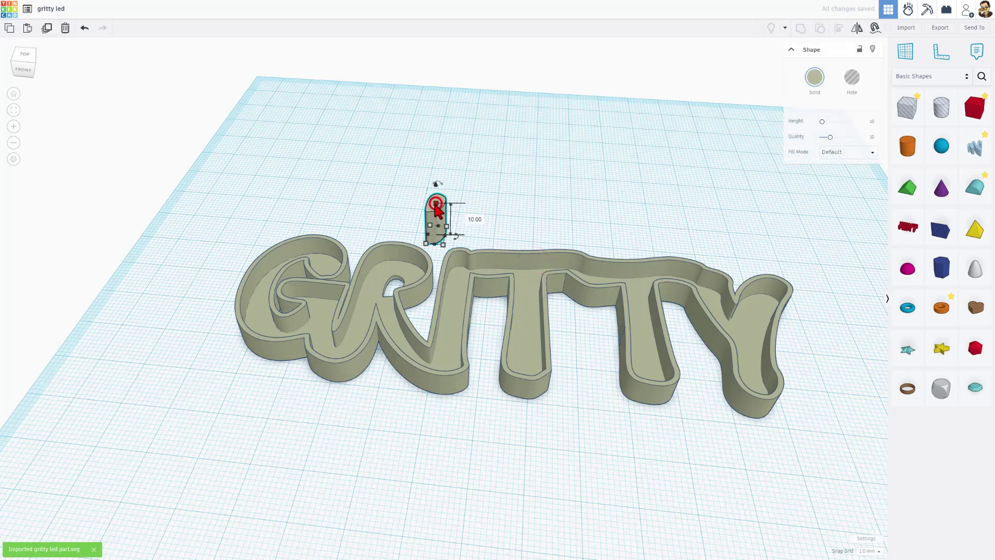
{"action": "left_click", "coordinate": [847, 151]}
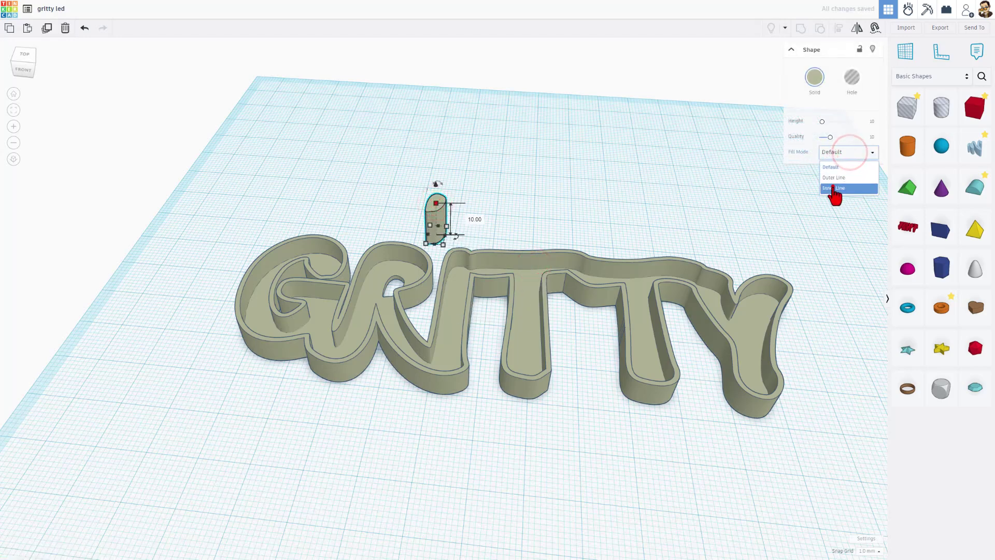
{"action": "left_click", "coordinate": [833, 186]}
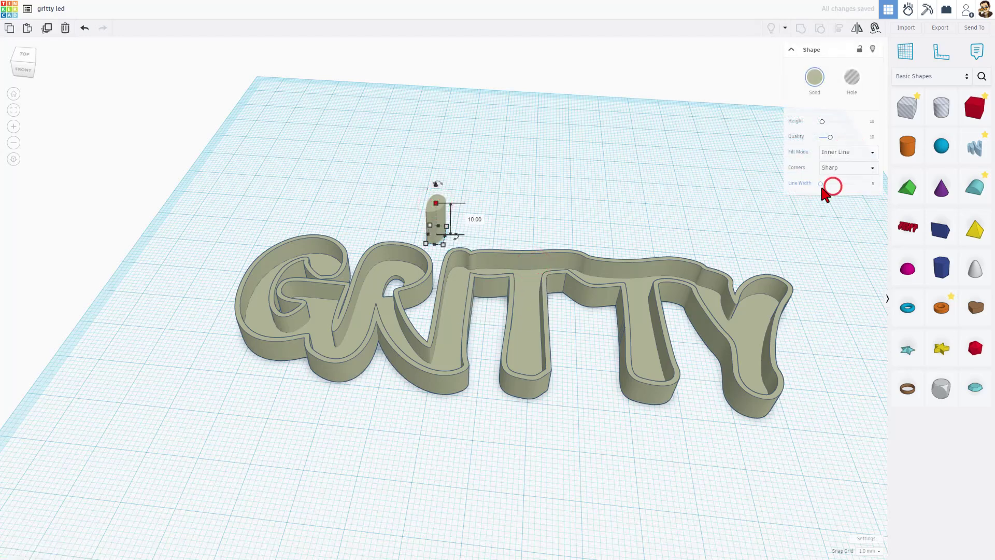
{"action": "left_click", "coordinate": [869, 186]}
{"action": "left_click_drag", "start_coordinate": [831, 137], "coordinate": [853, 137]}
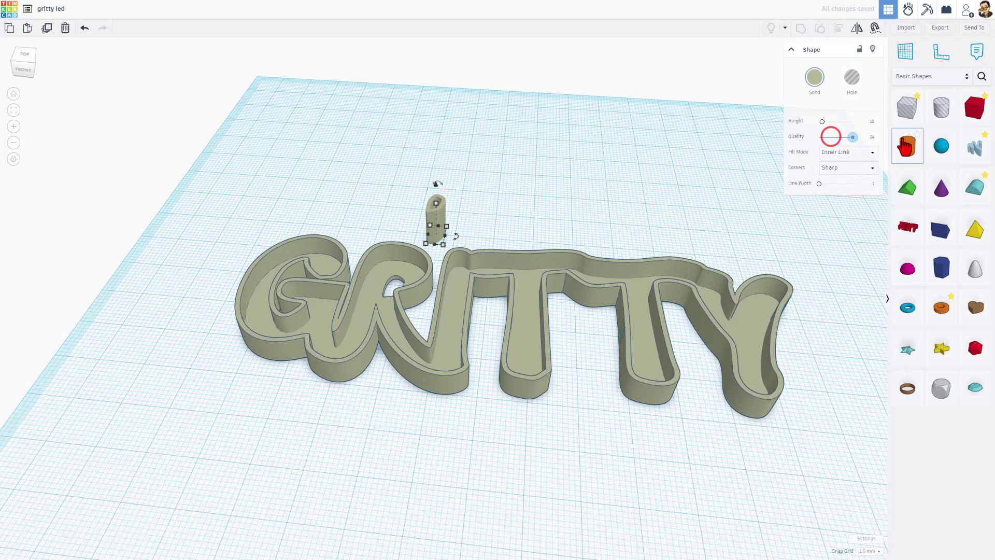
{"action": "left_click", "coordinate": [837, 169]}
{"action": "left_click", "coordinate": [836, 177]}
Set the snap grid to 0.1 mm and zoom to a top-down orthographic view of the piece.
{"action": "left_click", "coordinate": [535, 189]}
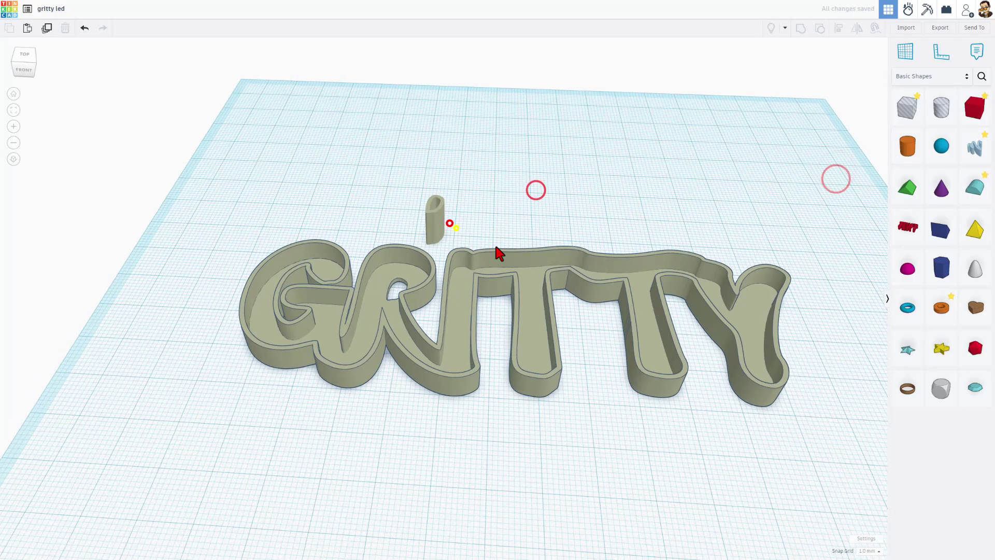
{"action": "left_click", "coordinate": [449, 222]}
{"action": "scroll", "coordinate": [403, 417], "scroll_direction": "up", "scroll_amount": 5}
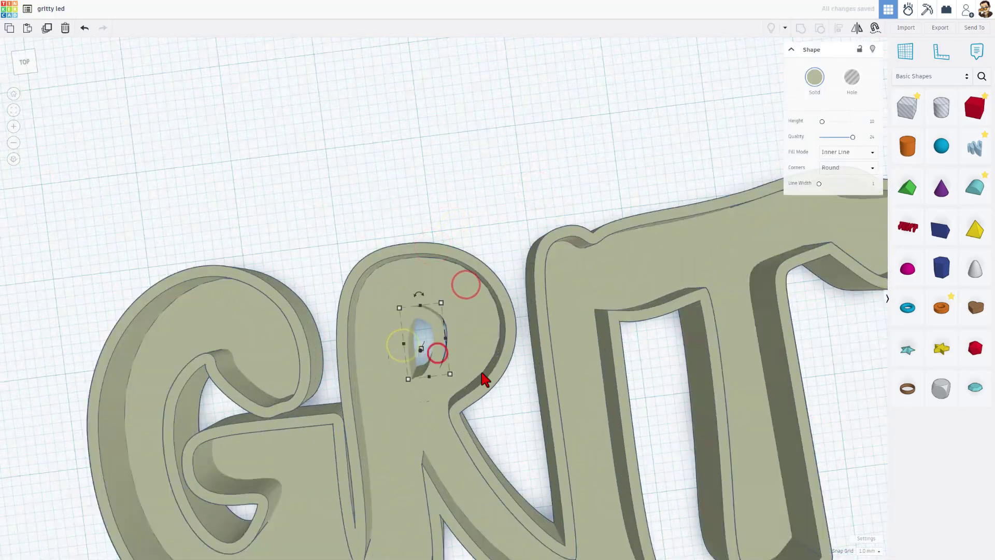
{"action": "left_click", "coordinate": [869, 551]}
{"action": "left_click", "coordinate": [873, 472]}
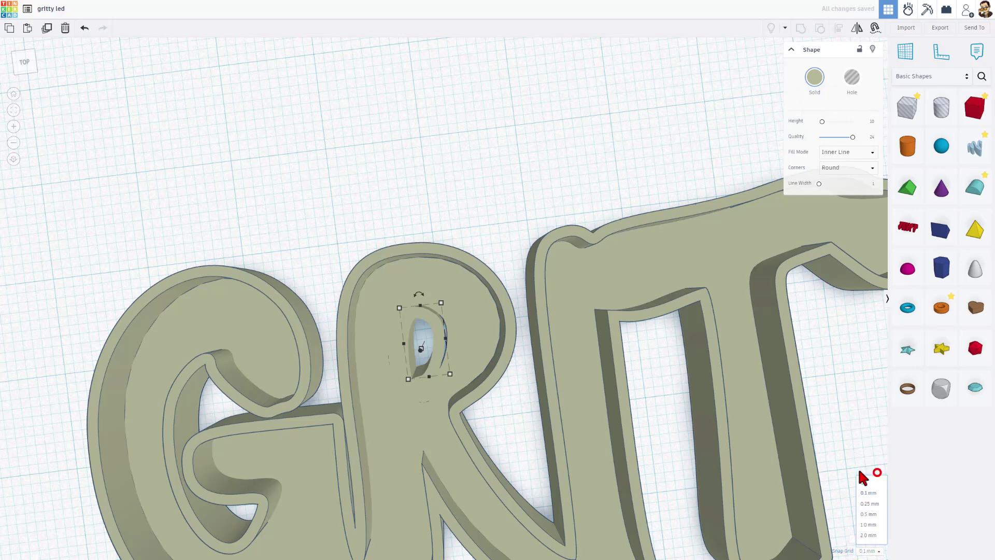
{"action": "left_click", "coordinate": [15, 157]}
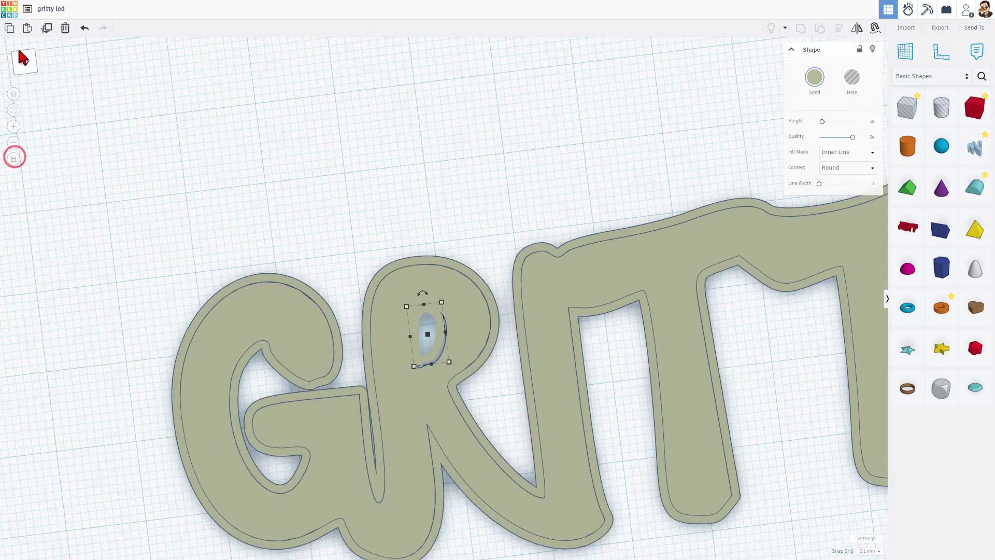
{"action": "left_click", "coordinate": [21, 60]}
{"action": "key", "text": "f"}
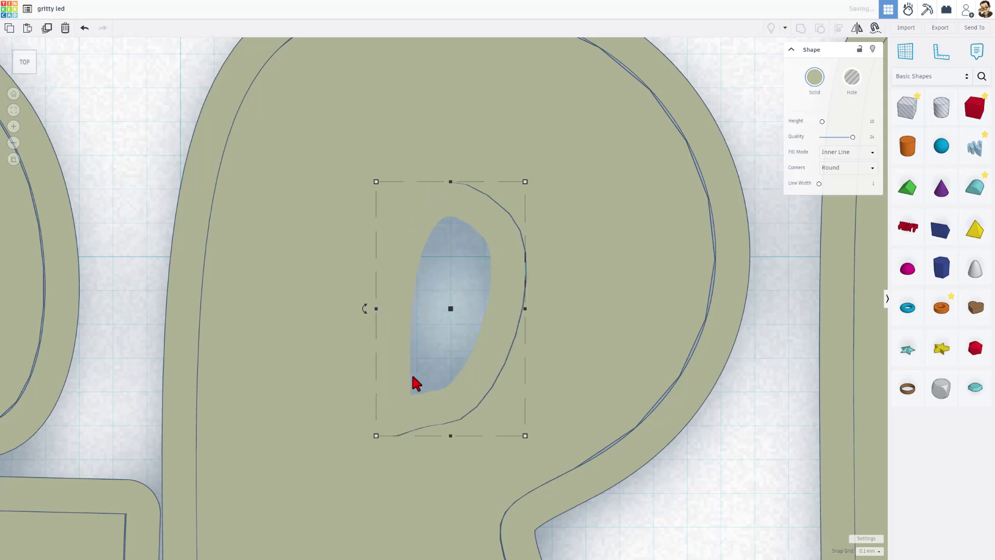
Widen the piece slightly to fill the R's bowl and set its height to 6 mm.
{"action": "right_click_drag", "start_coordinate": [510, 329], "coordinate": [522, 278]}
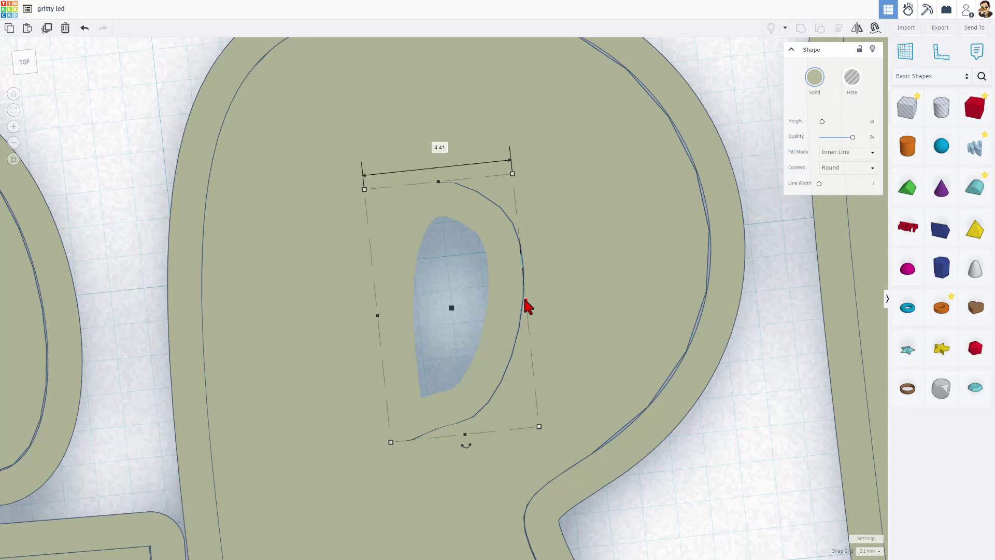
{"action": "left_click_drag", "start_coordinate": [526, 300], "coordinate": [531, 305]}
{"action": "right_click_drag", "start_coordinate": [528, 299], "coordinate": [414, 188]}
{"action": "scroll", "coordinate": [525, 327], "scroll_direction": "down", "scroll_amount": 5}
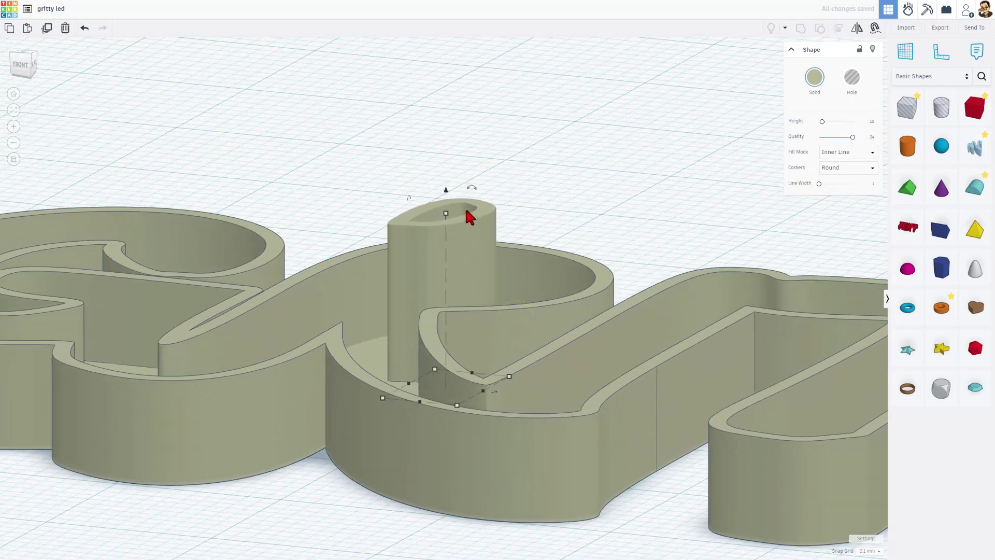
{"action": "left_click", "coordinate": [446, 213]}
{"action": "left_click", "coordinate": [483, 300]}
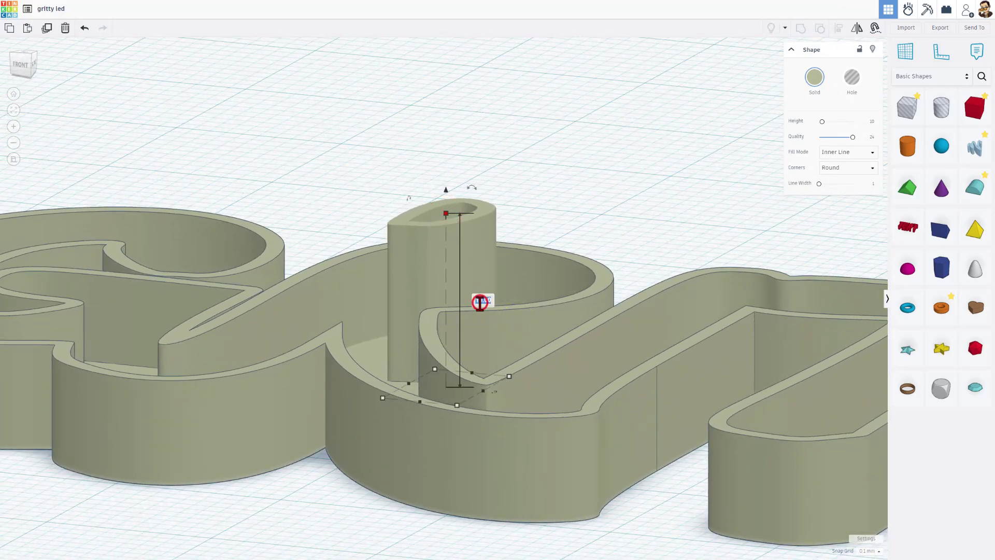
{"action": "type", "text": "6"}
{"action": "key", "text": "Return"}
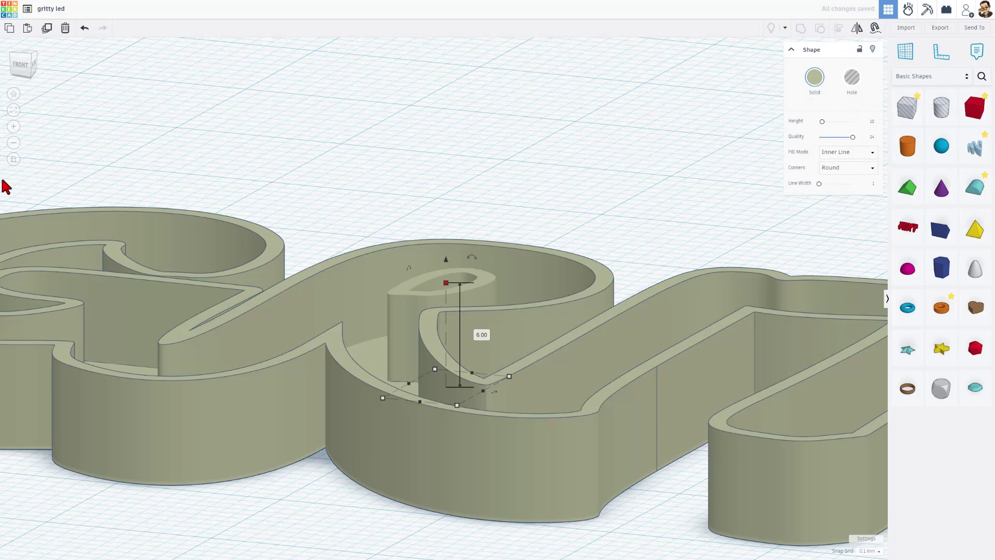
{"action": "left_click", "coordinate": [14, 155]}
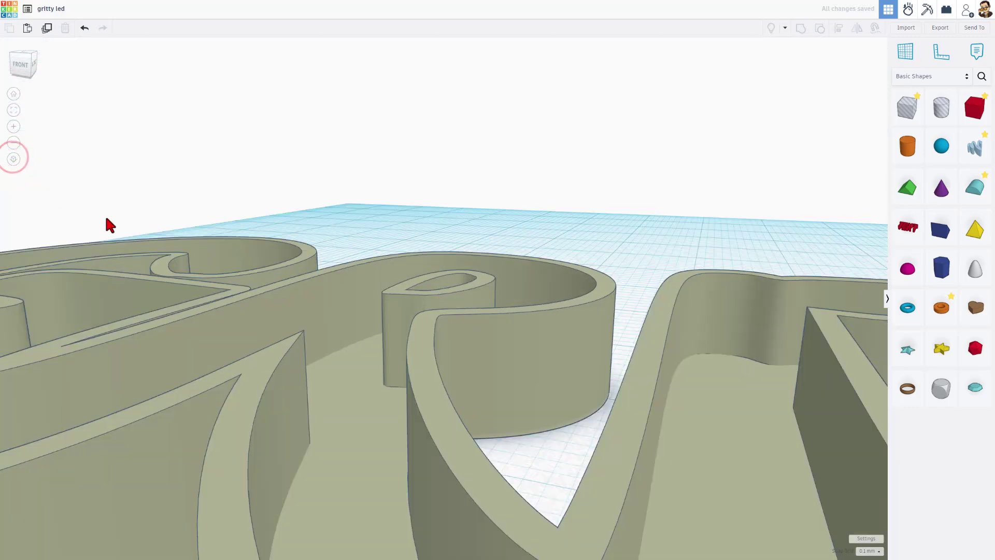
Add a 5 × 5 mm hole cylinder and move it to the end of the Y's tail.
{"action": "left_click", "coordinate": [17, 93]}
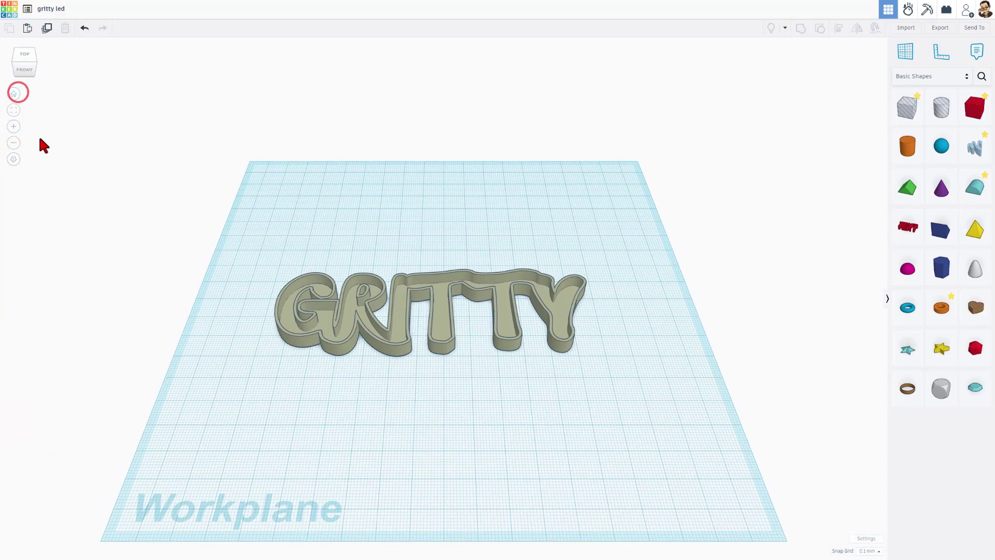
{"action": "right_click_drag", "start_coordinate": [425, 373], "coordinate": [526, 278]}
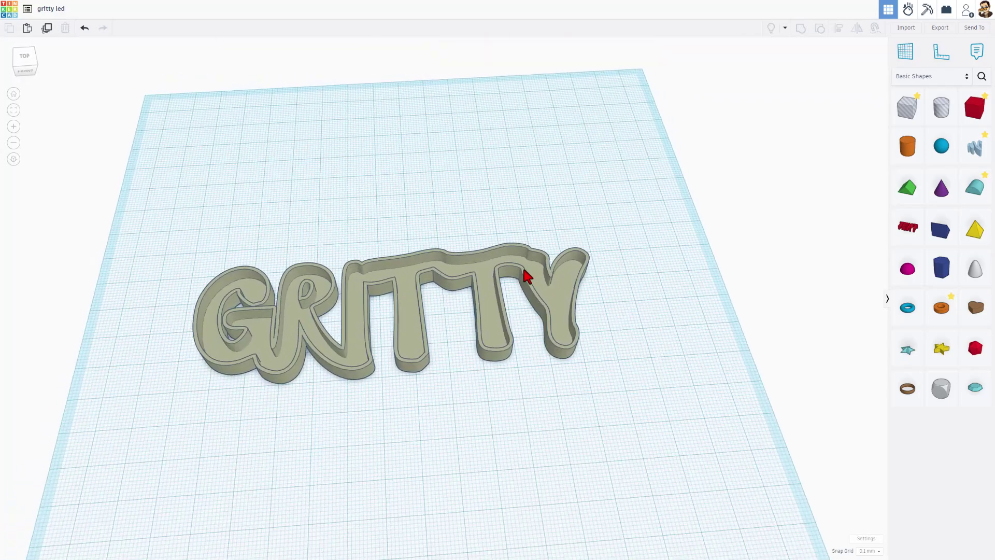
{"action": "left_click_drag", "start_coordinate": [949, 115], "coordinate": [640, 291]}
{"action": "key", "text": "Delete"}
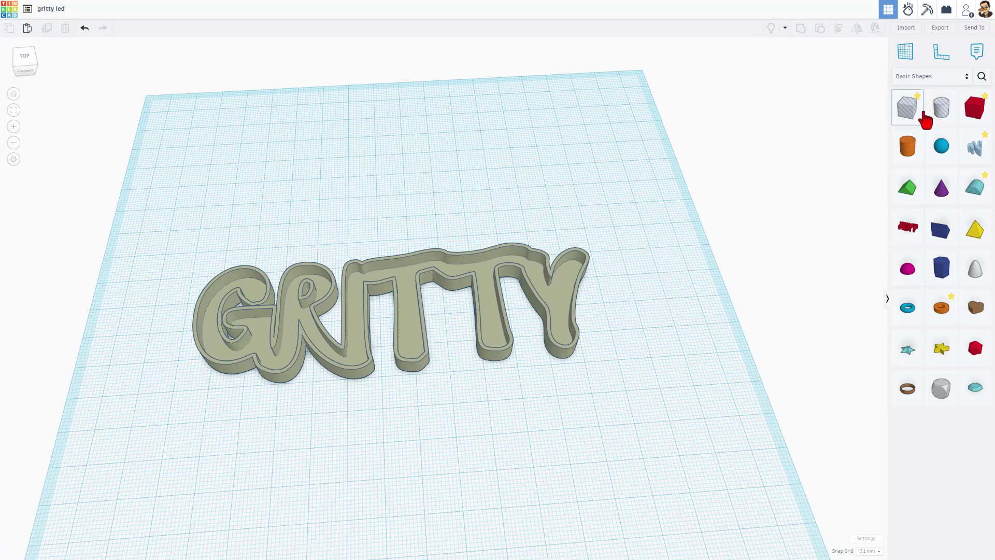
{"action": "left_click_drag", "start_coordinate": [942, 107], "coordinate": [660, 311]}
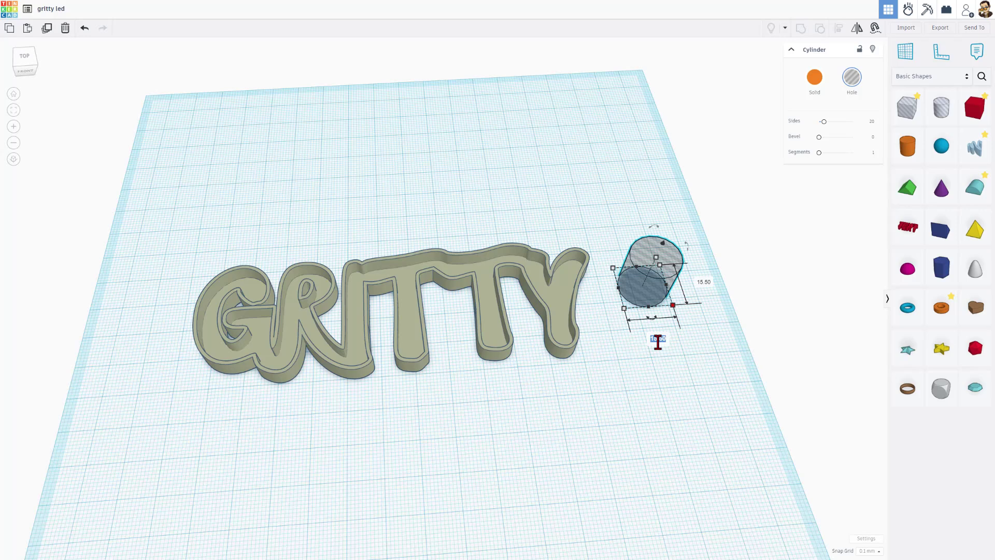
{"action": "key", "text": "Return"}
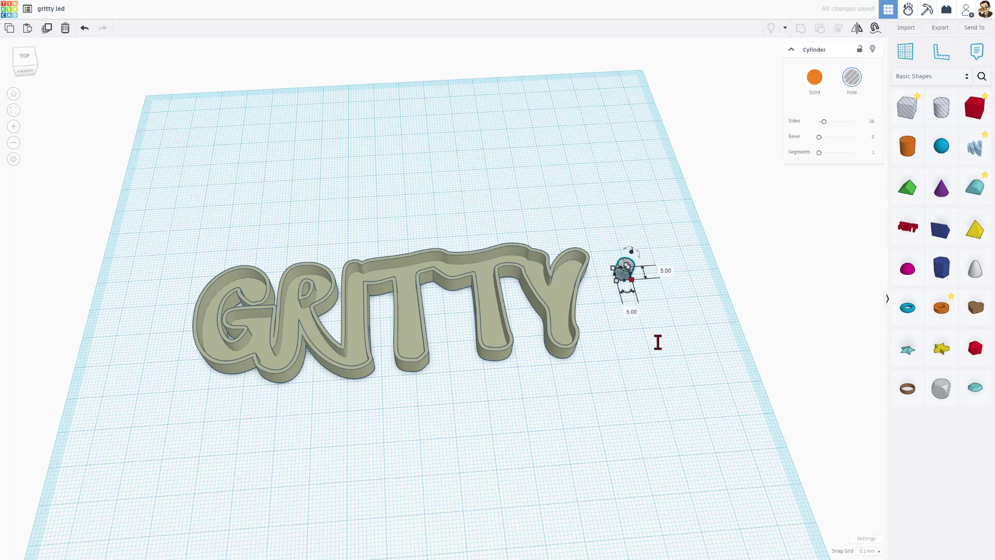
{"action": "scroll", "coordinate": [610, 311], "scroll_direction": "up", "scroll_amount": 3}
{"action": "right_click_drag", "start_coordinate": [606, 282], "coordinate": [617, 264]}
{"action": "left_click_drag", "start_coordinate": [619, 262], "coordinate": [570, 294]}
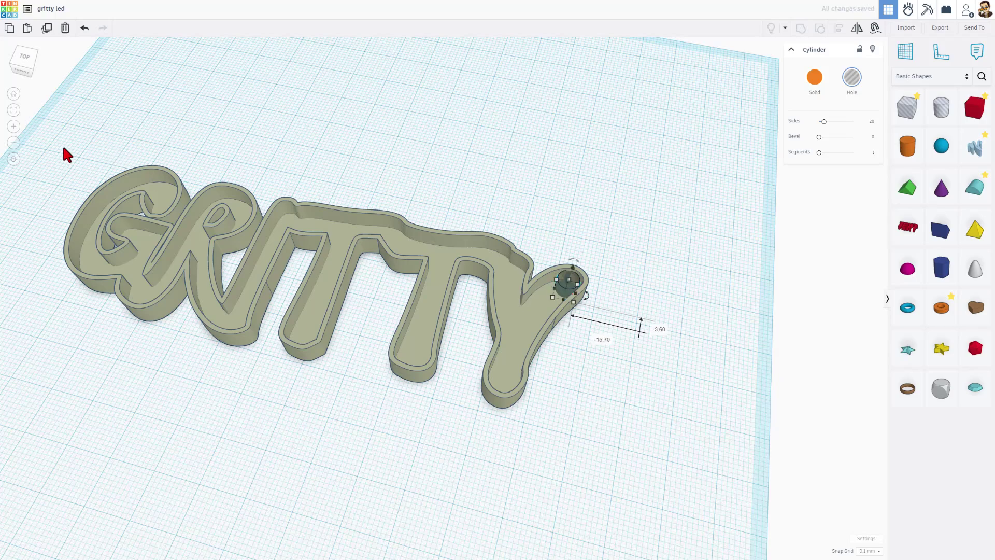
From top view, center the hole cylinder in the Y's tip and give it 64 sides.
{"action": "left_click", "coordinate": [13, 158]}
{"action": "left_click", "coordinate": [25, 58]}
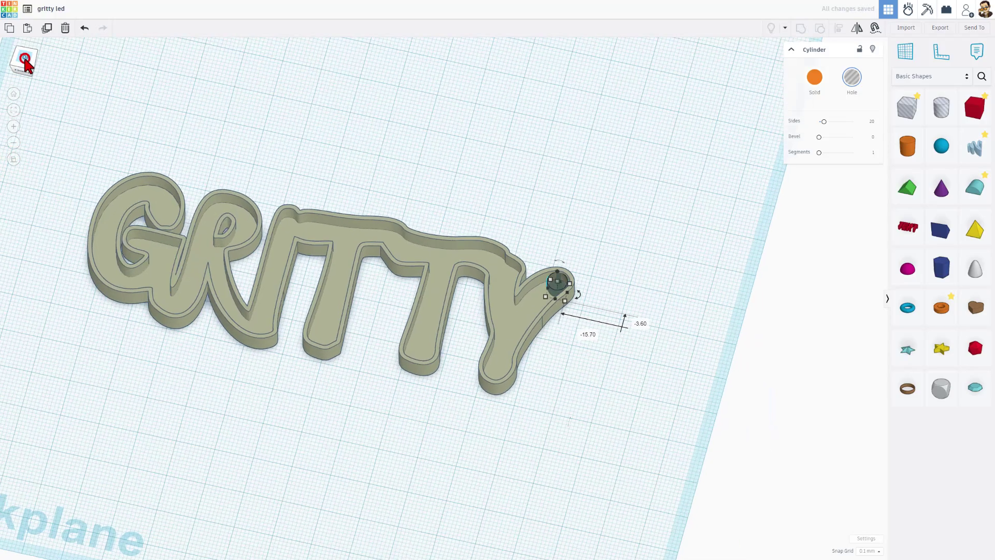
{"action": "scroll", "coordinate": [650, 293], "scroll_direction": "up", "scroll_amount": 5}
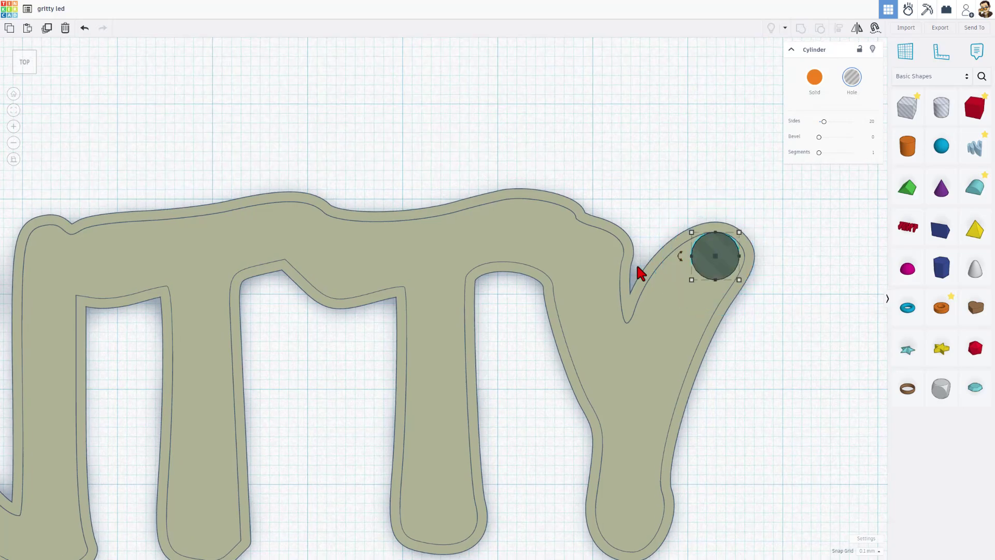
{"action": "key", "text": "Right"}
{"action": "key", "text": "Right"}
{"action": "key", "text": "Down"}
{"action": "key", "text": "Right"}
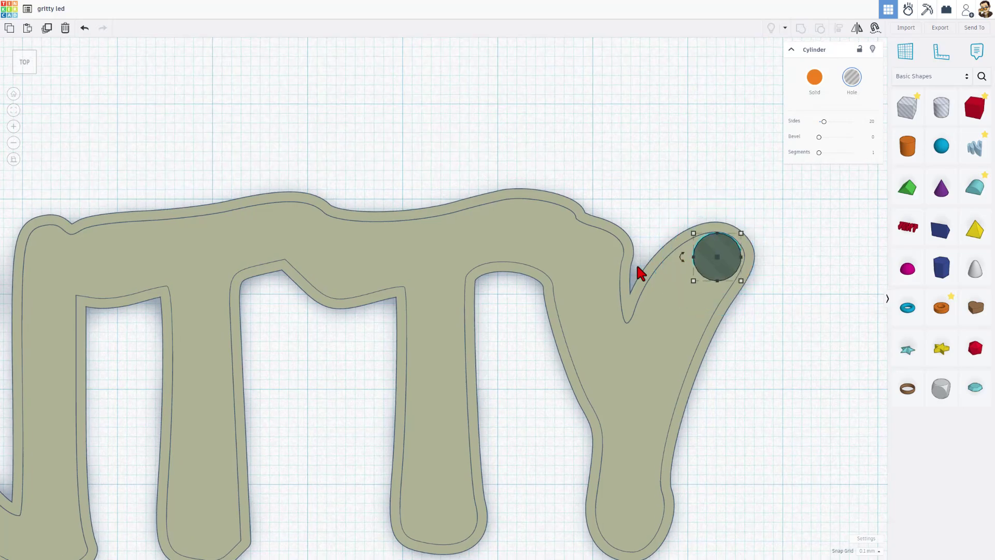
{"action": "key", "text": "Down"}
{"action": "key", "text": "Right"}
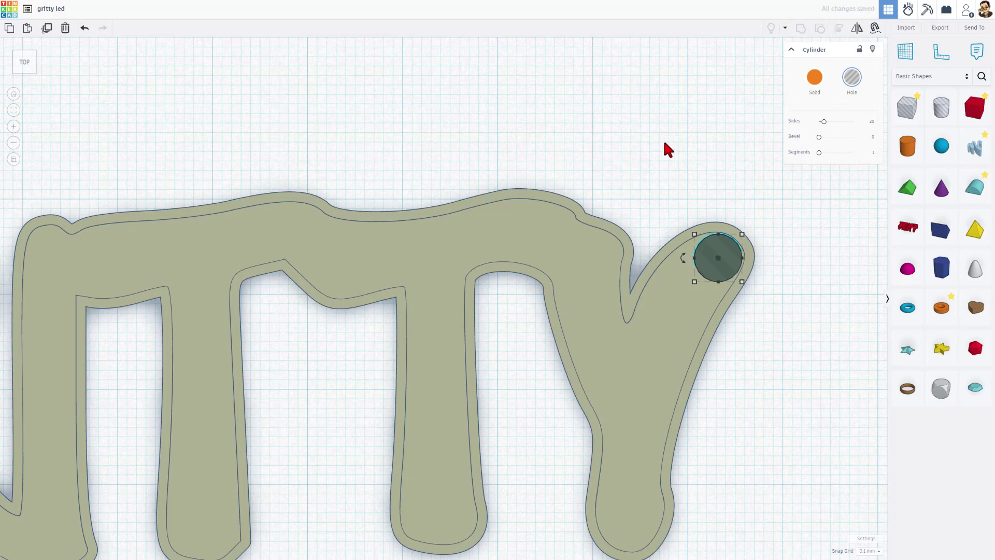
{"action": "left_click_drag", "start_coordinate": [824, 121], "coordinate": [888, 123]}
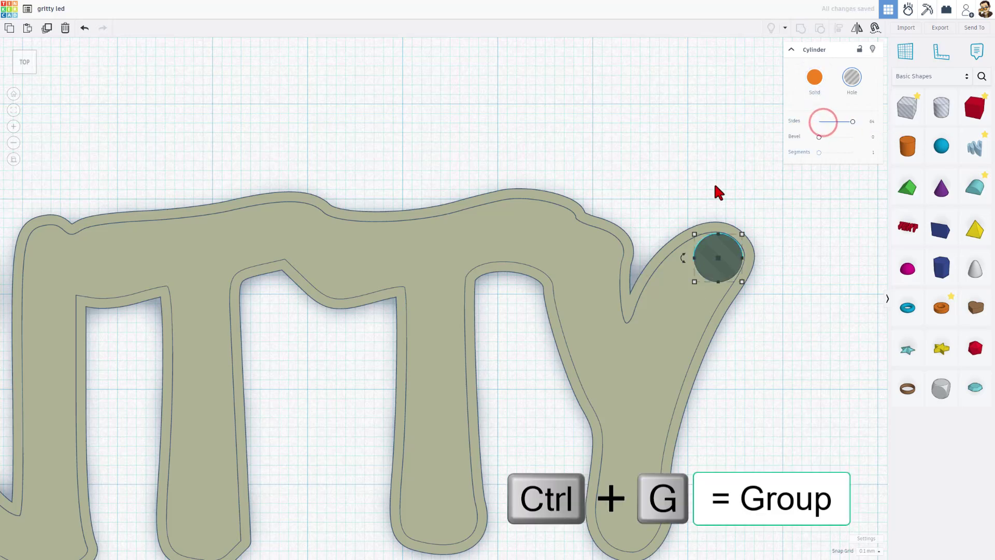
Group the letters with the hole cylinder so the wire hole cuts through.
{"action": "left_click_drag", "start_coordinate": [633, 186], "coordinate": [719, 263]}
{"action": "key", "text": "ctrl+g"}
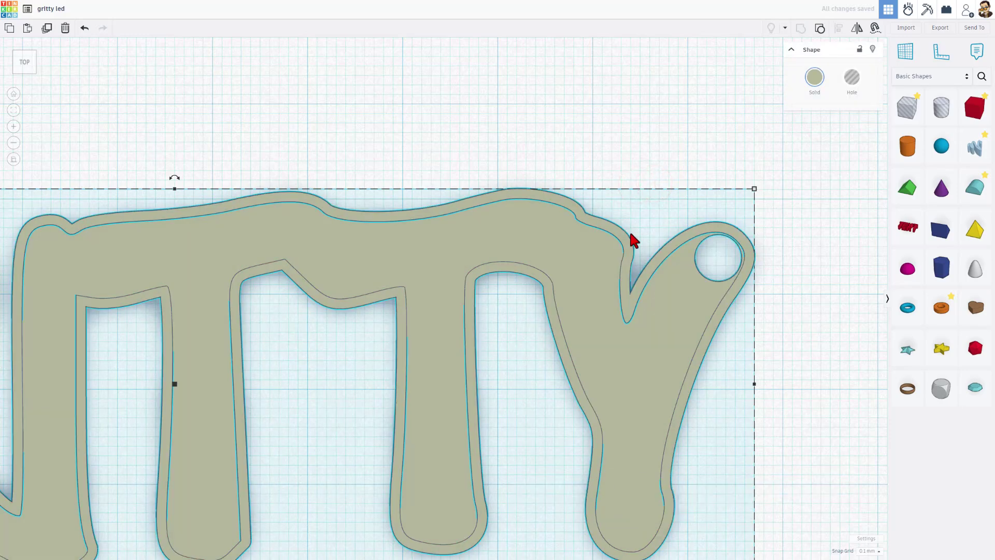
{"action": "left_click", "coordinate": [13, 160]}
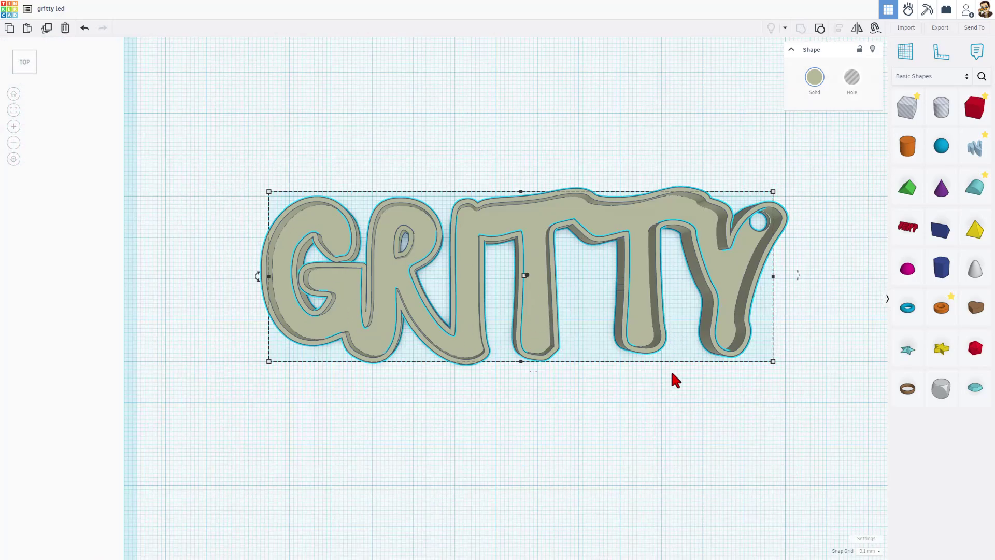
Export the GRITTY design as gritty led.stl into the 3dmodeling folder.
{"action": "right_click_drag", "start_coordinate": [671, 369], "coordinate": [660, 304]}
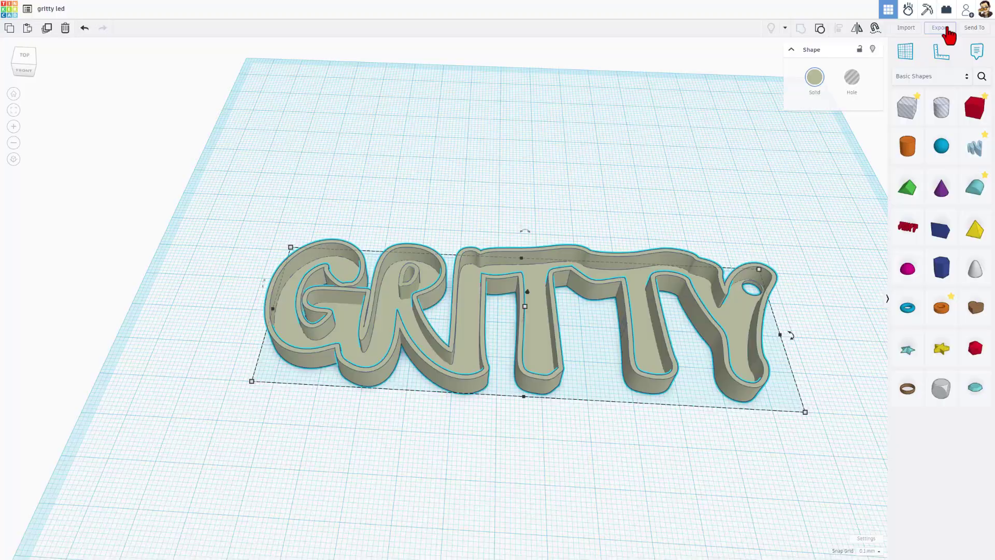
{"action": "left_click", "coordinate": [950, 35]}
{"action": "left_click", "coordinate": [526, 297]}
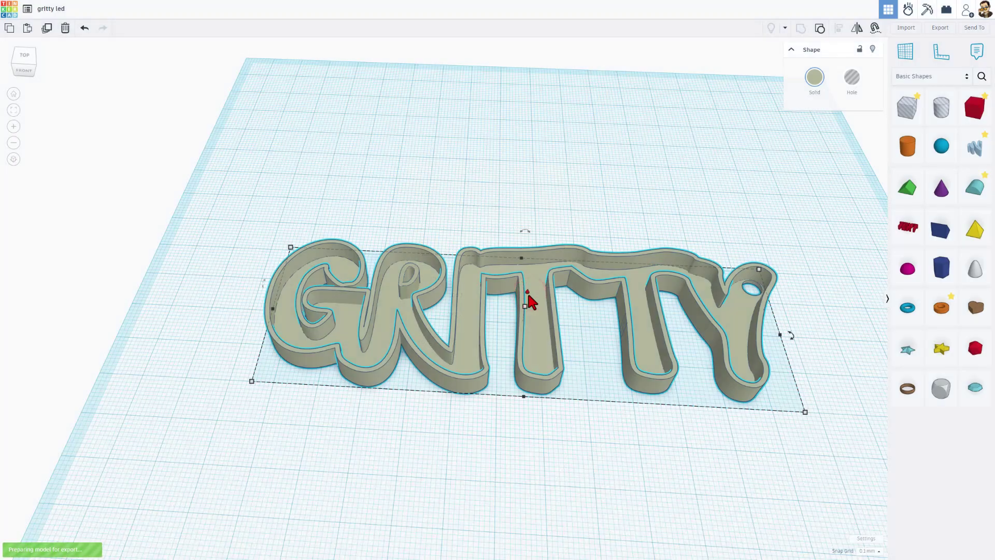
{"action": "left_click", "coordinate": [36, 165]}
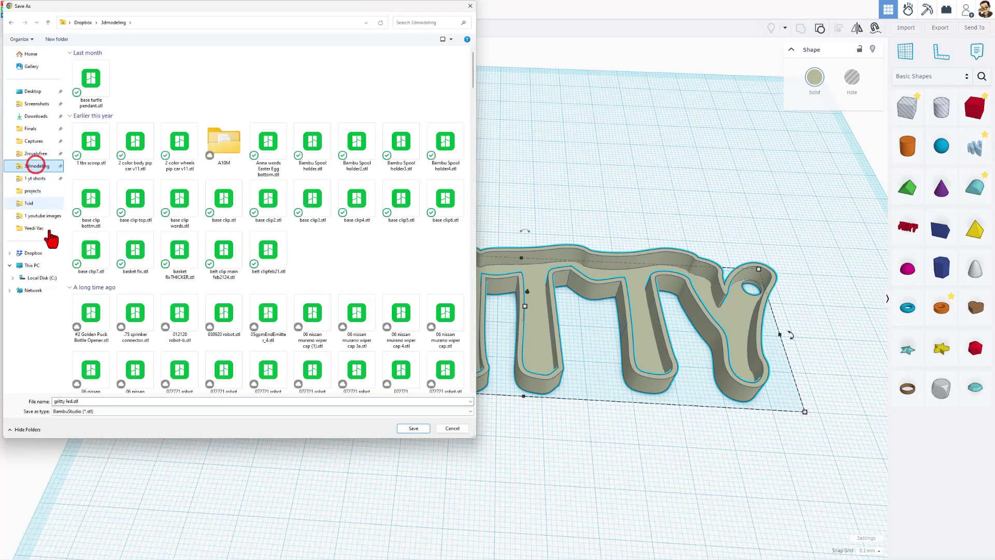
{"action": "left_click", "coordinate": [414, 428]}
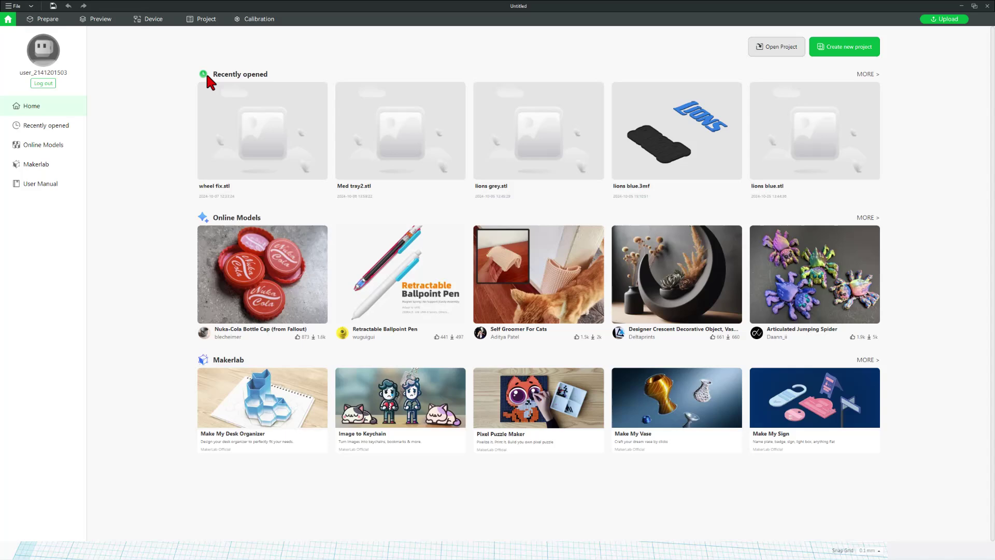
Create a new Bambu Studio project and add gritty led.stl to the plate.
{"action": "left_click", "coordinate": [844, 47]}
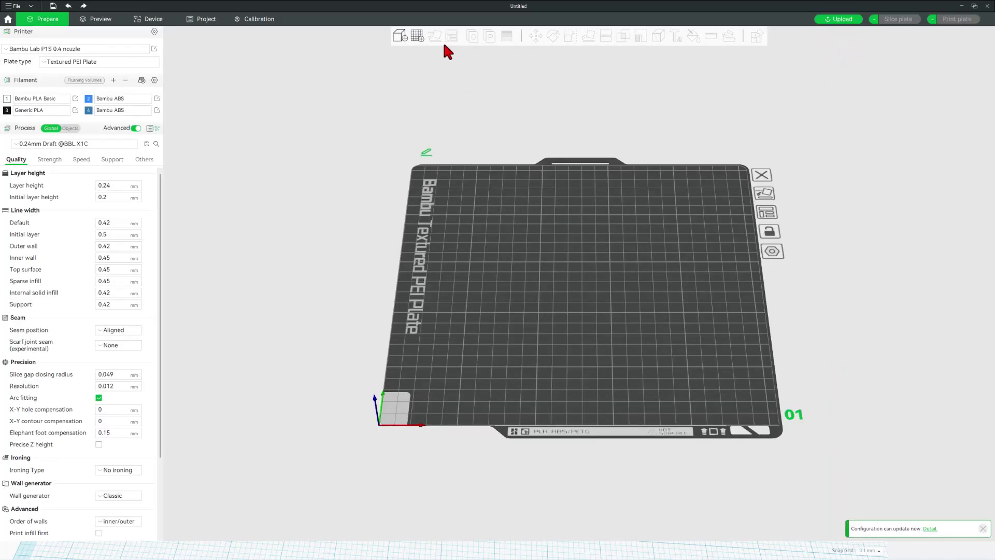
{"action": "left_click", "coordinate": [399, 36]}
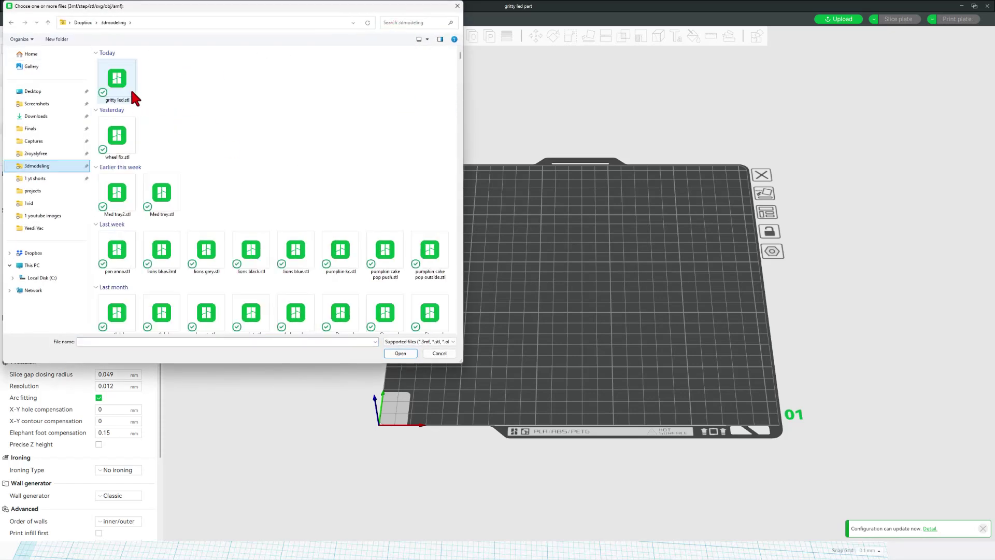
{"action": "left_click", "coordinate": [393, 354]}
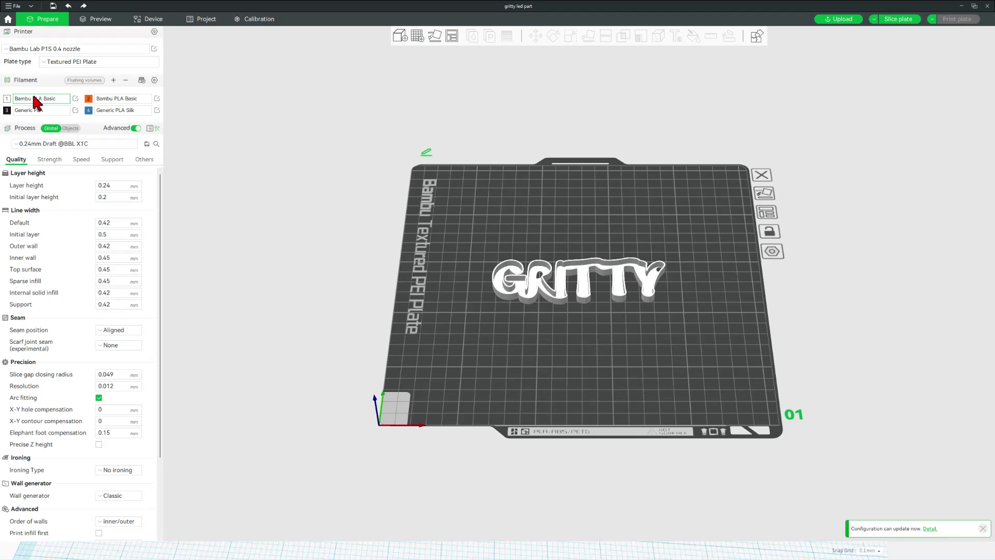
Change the model's filament to slot 2, orange Bambu PLA Basic.
{"action": "right_click", "coordinate": [583, 286]}
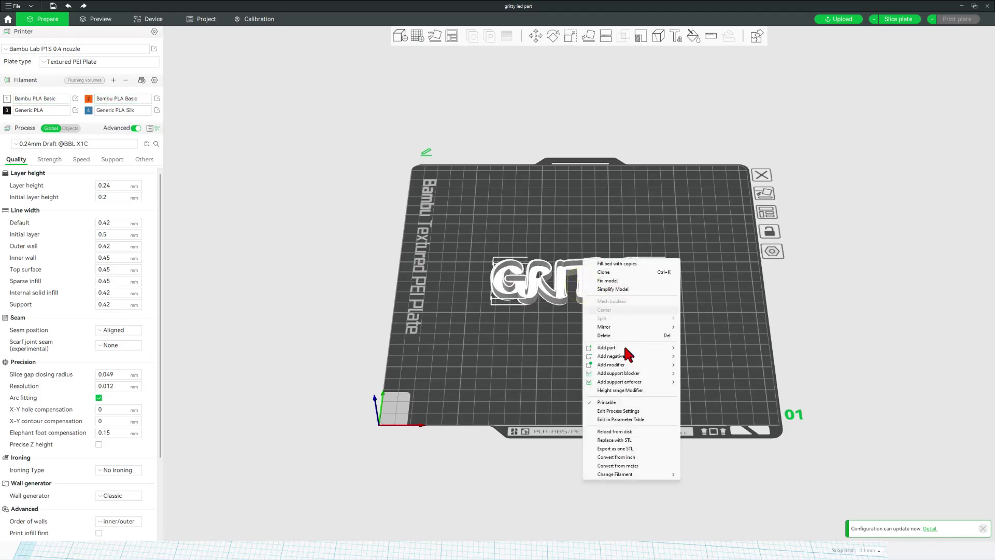
{"action": "mouse_move", "coordinate": [609, 472]}
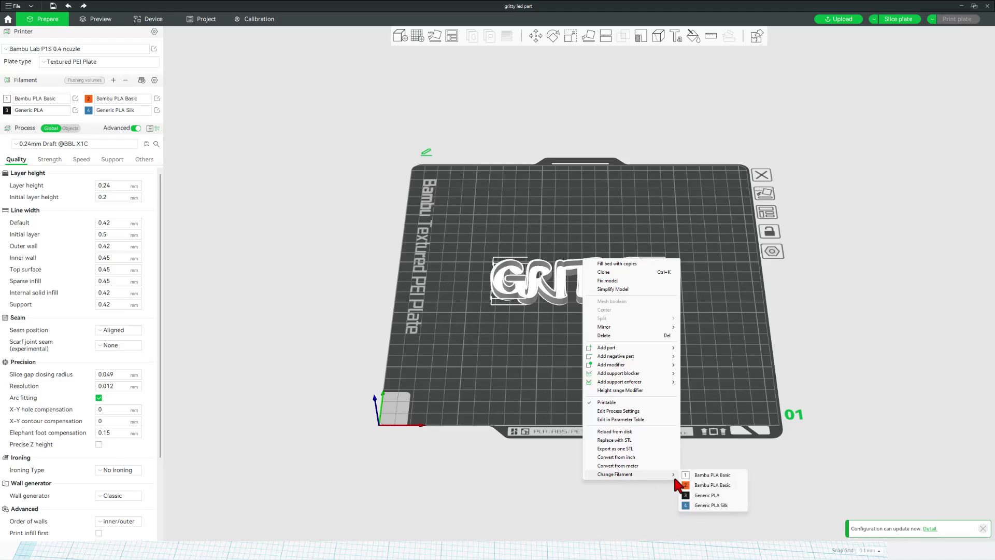
{"action": "left_click", "coordinate": [706, 487]}
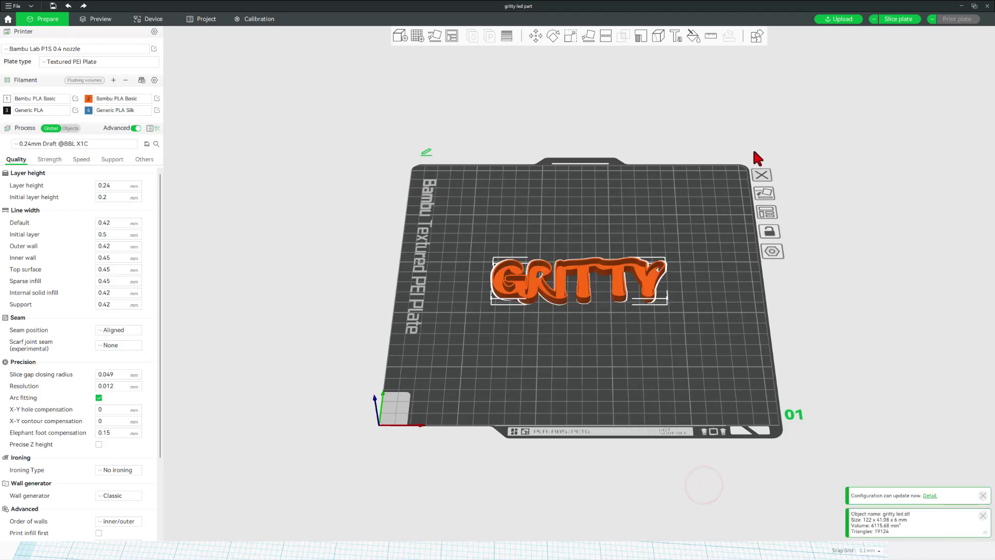
Slice the orange GRITTY plate, send the print job to the printer, and start the live camera feed.
{"action": "left_click", "coordinate": [880, 15]}
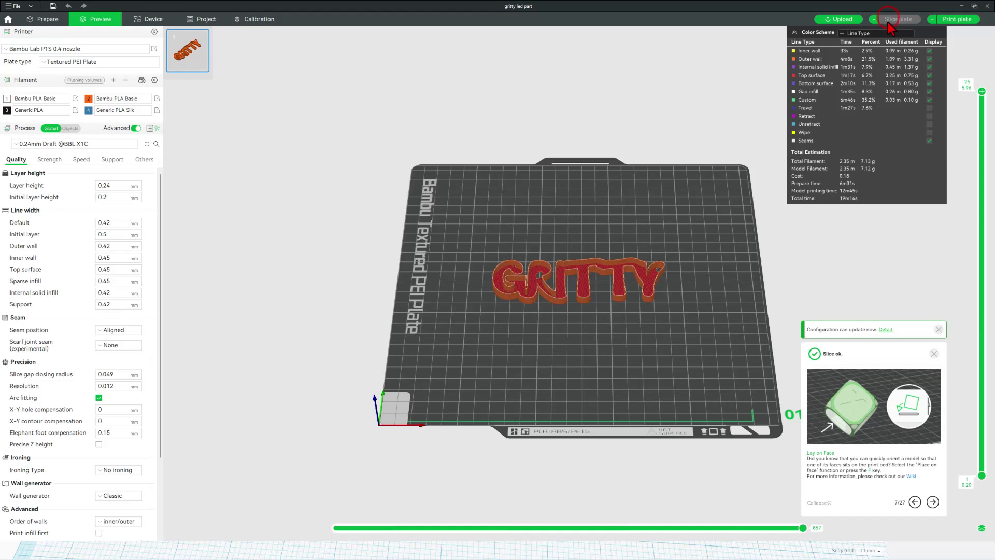
{"action": "left_click", "coordinate": [950, 21]}
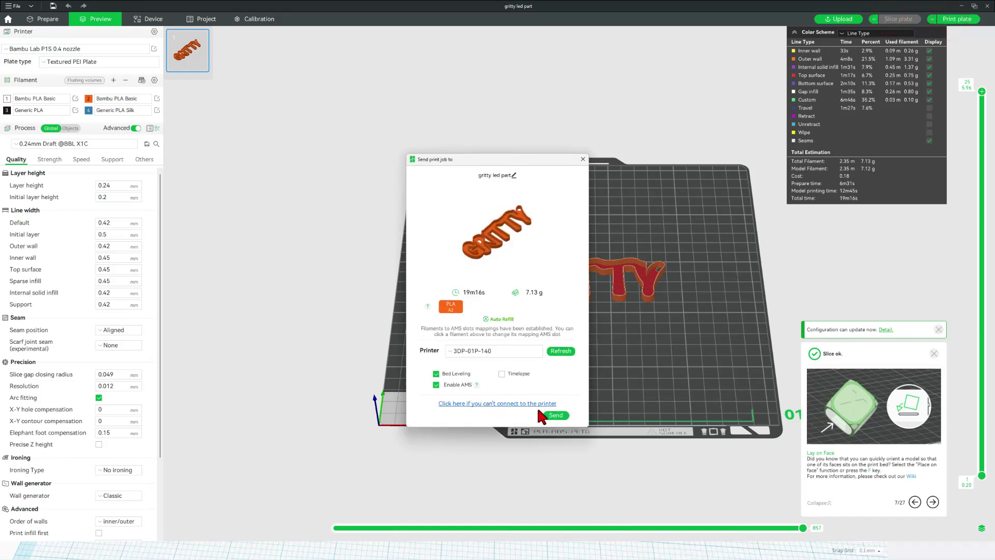
{"action": "left_click", "coordinate": [557, 417]}
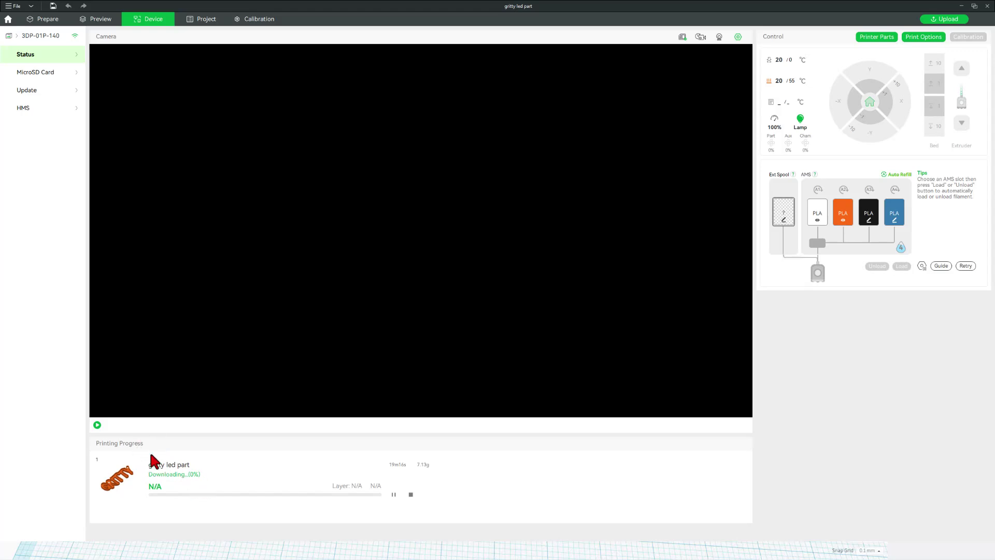
{"action": "left_click", "coordinate": [97, 425]}
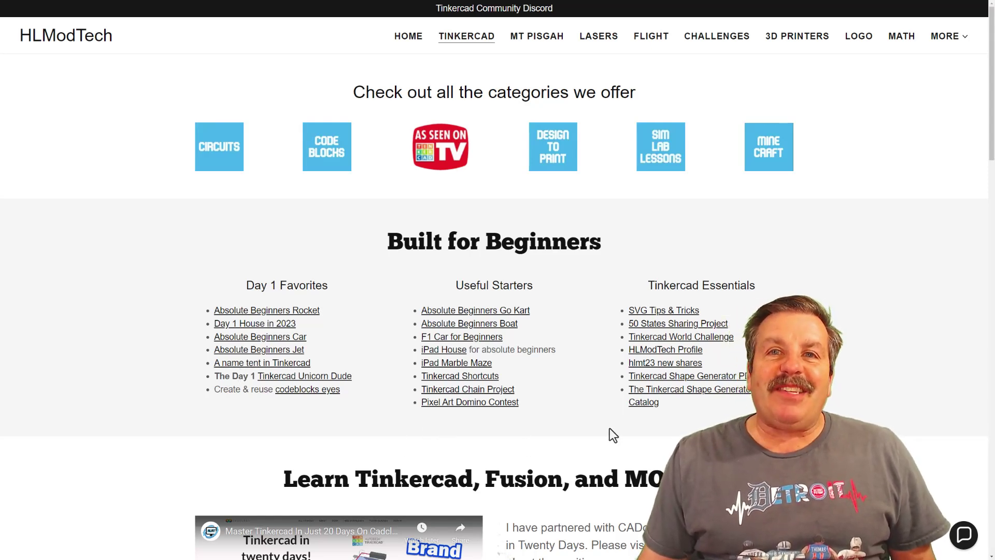
{"action": "scroll", "coordinate": [610, 428], "scroll_direction": "down", "scroll_amount": 4}
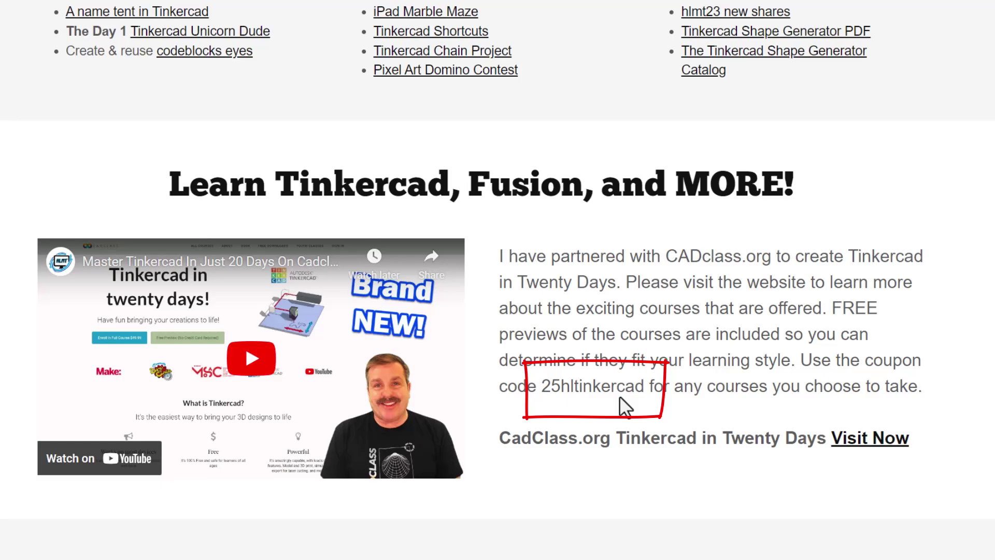
{"action": "key", "text": "Escape"}
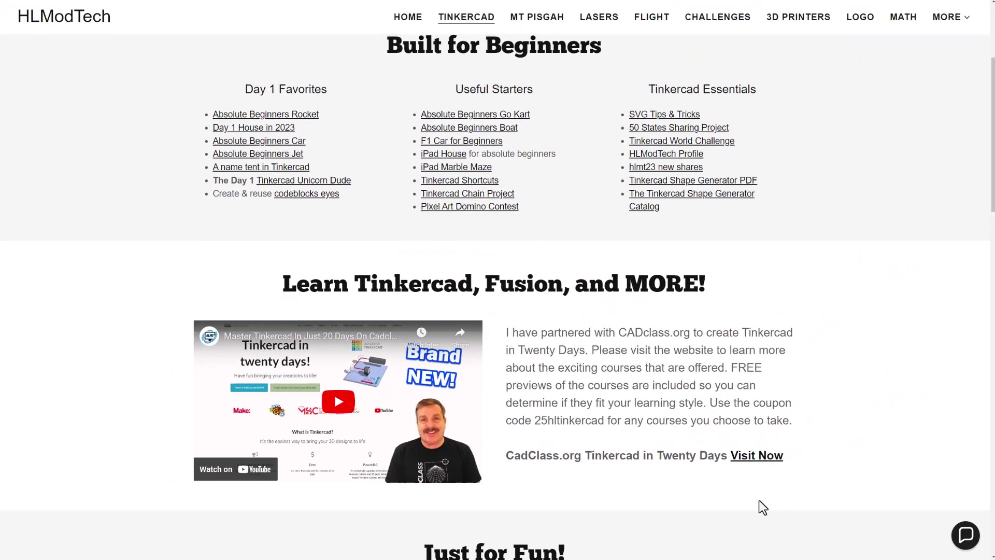
{"action": "scroll", "coordinate": [762, 503], "scroll_direction": "up", "scroll_amount": 4}
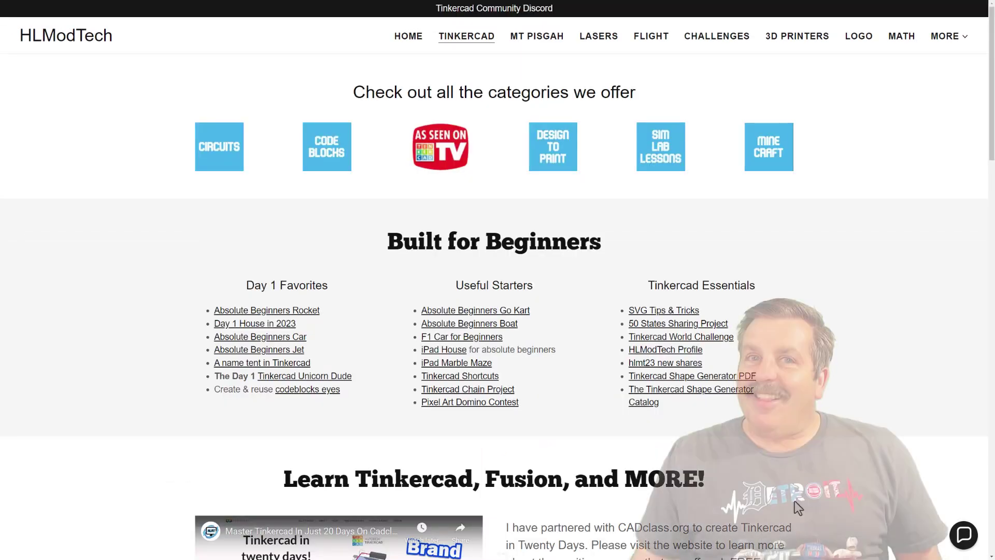
{"action": "left_click", "coordinate": [966, 539]}
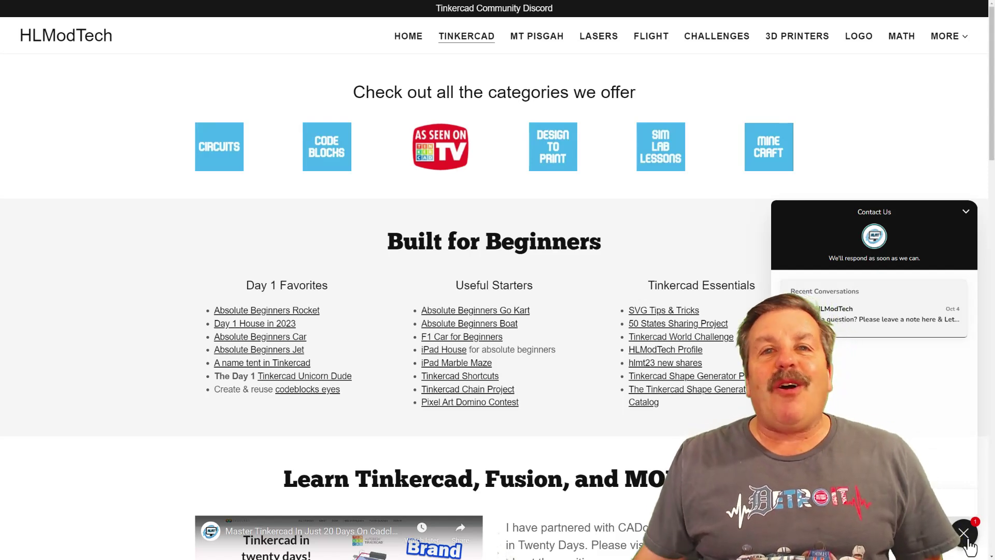
{"action": "left_click", "coordinate": [968, 540]}
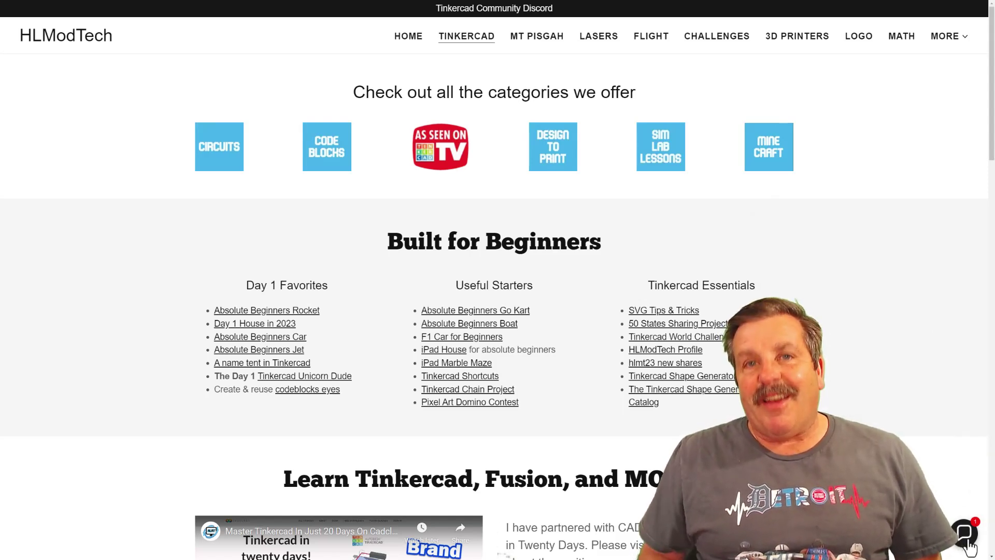